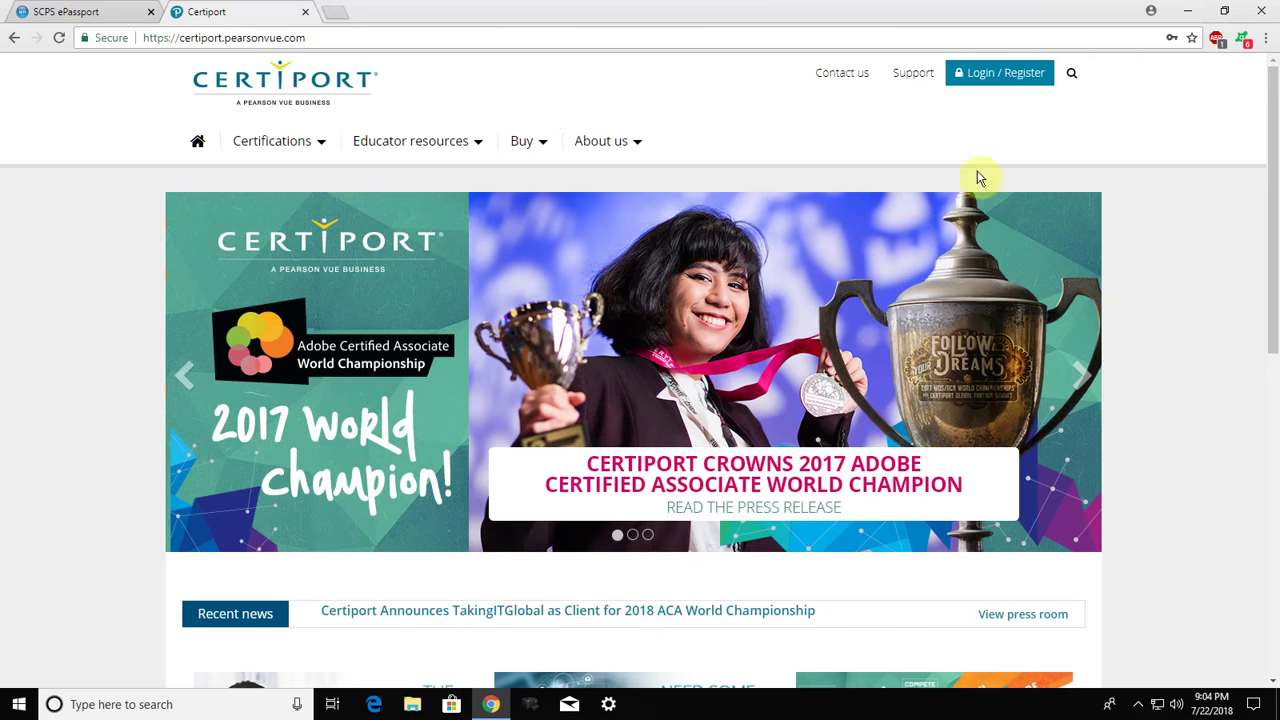
Go to the Certiport Login / Register page from the homepage header
click(1017, 82)
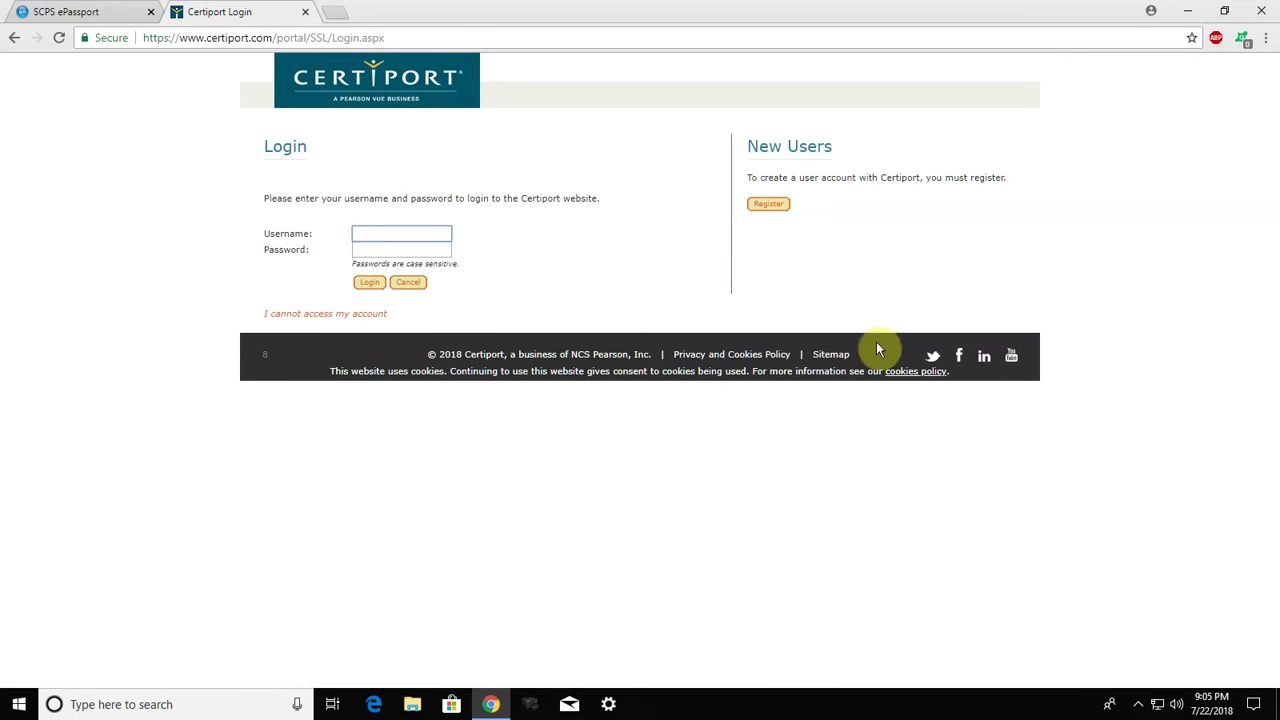
Start a new user registration with United States as the country
click(776, 211)
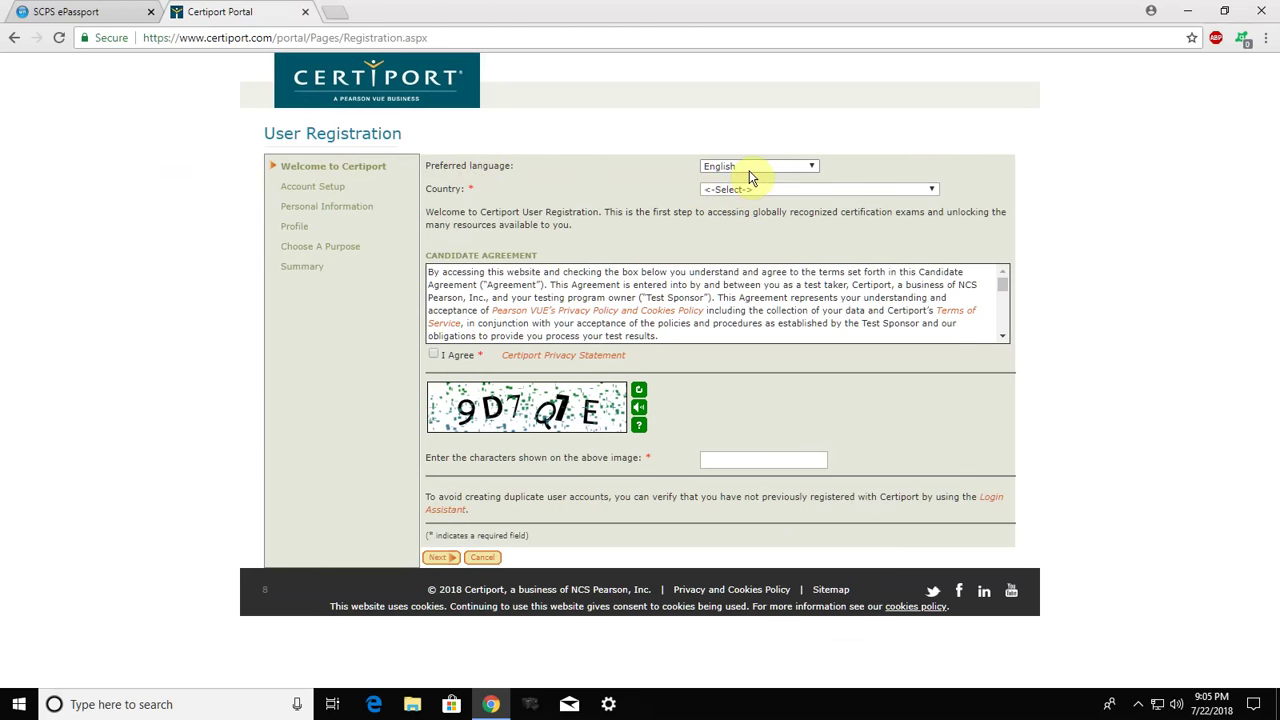
click(811, 190)
drag(929, 226, 934, 420)
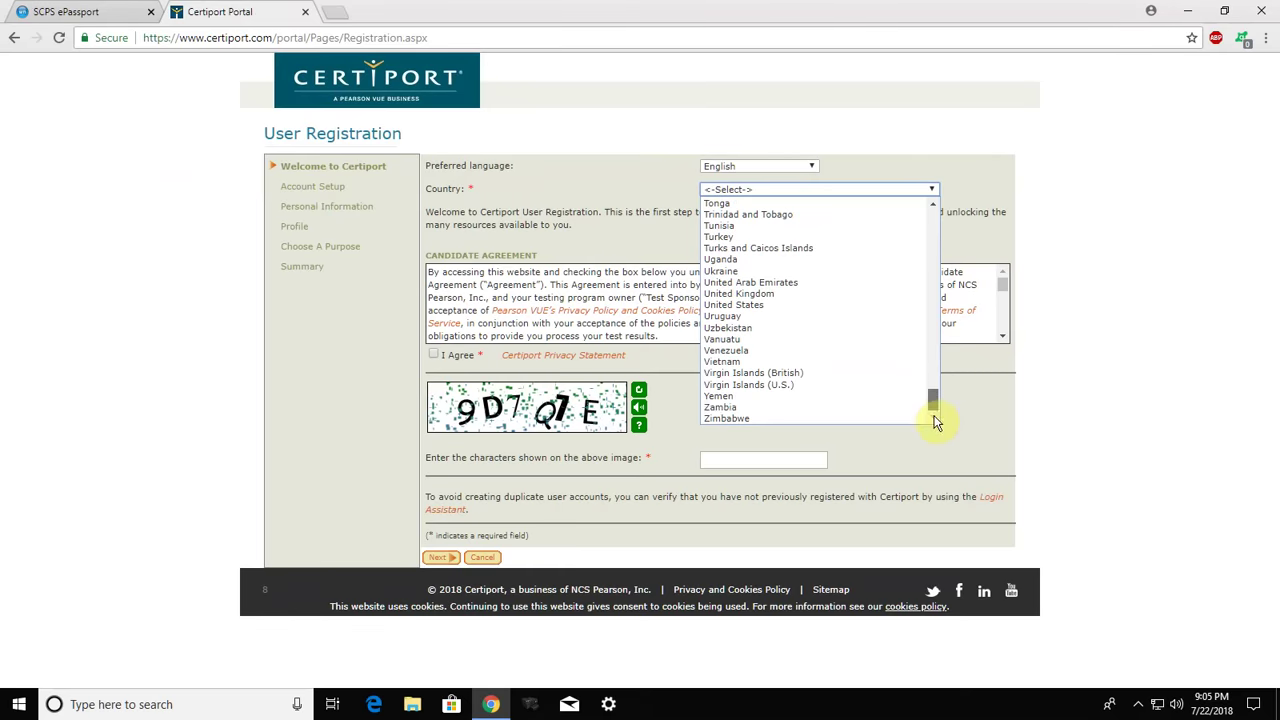
click(773, 305)
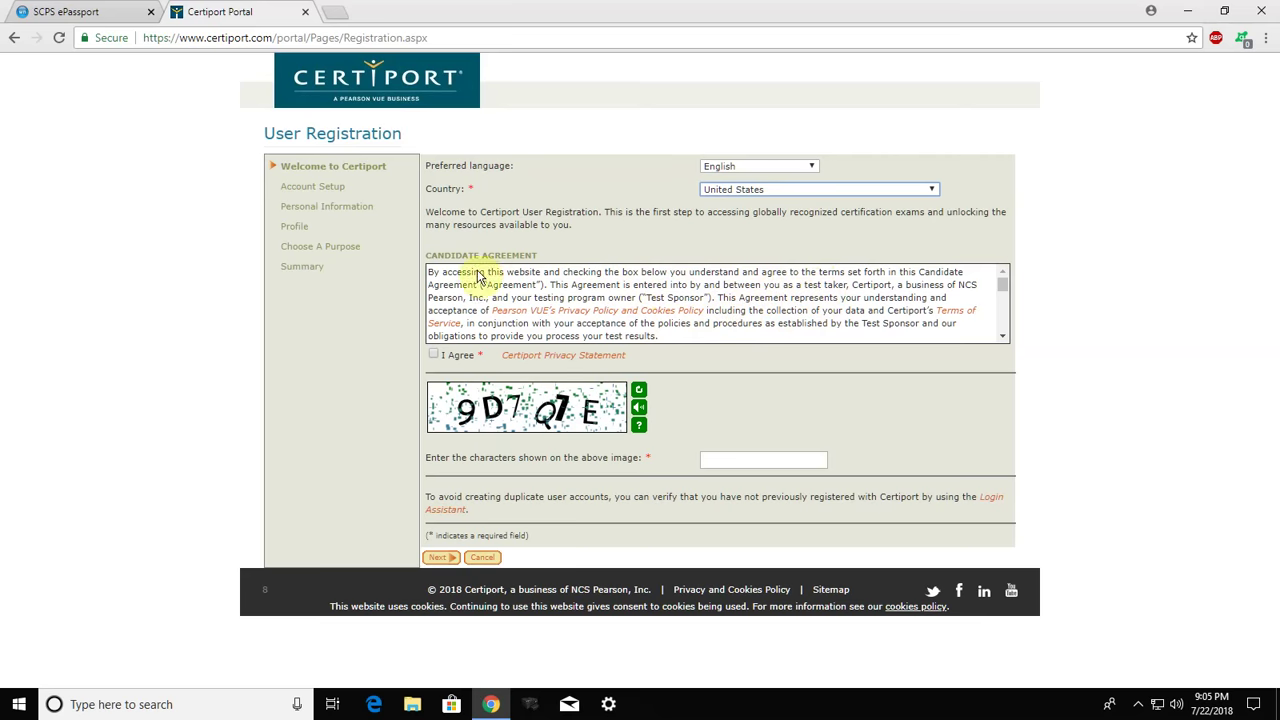
Accept the candidate agreement and enter the CAPTCHA characters, fixing the last one to a capital E
click(434, 357)
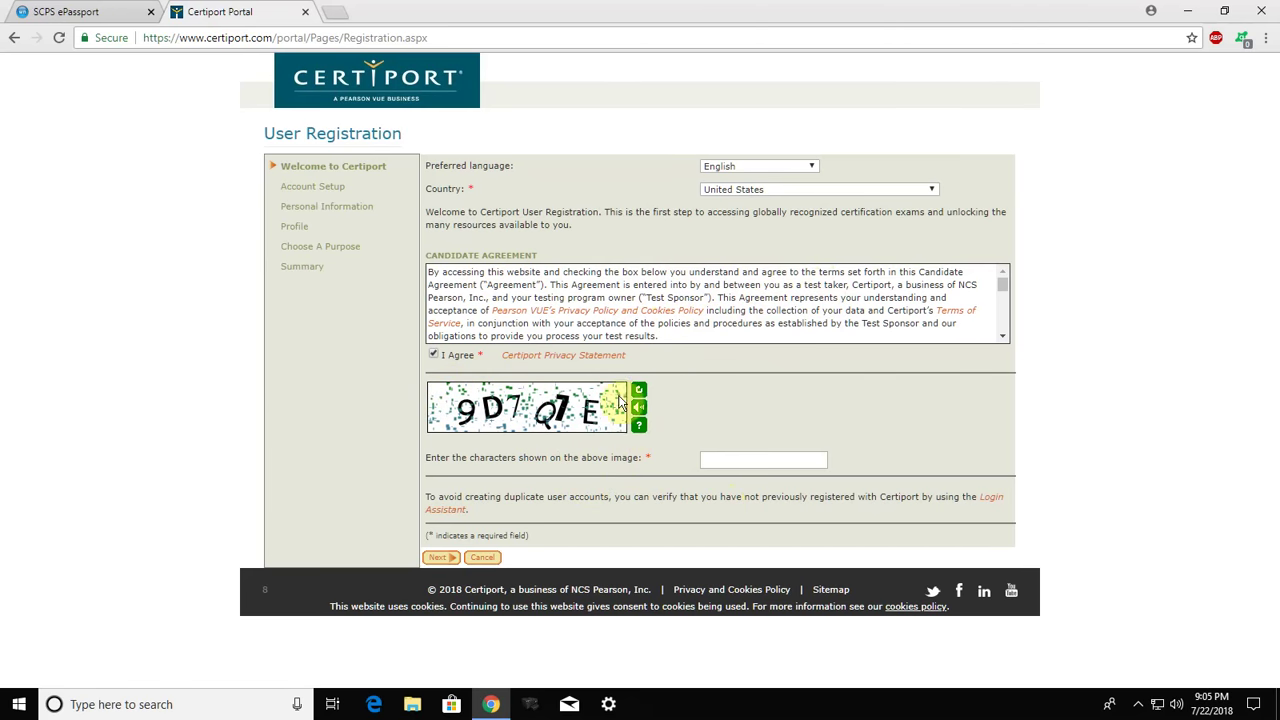
click(744, 460)
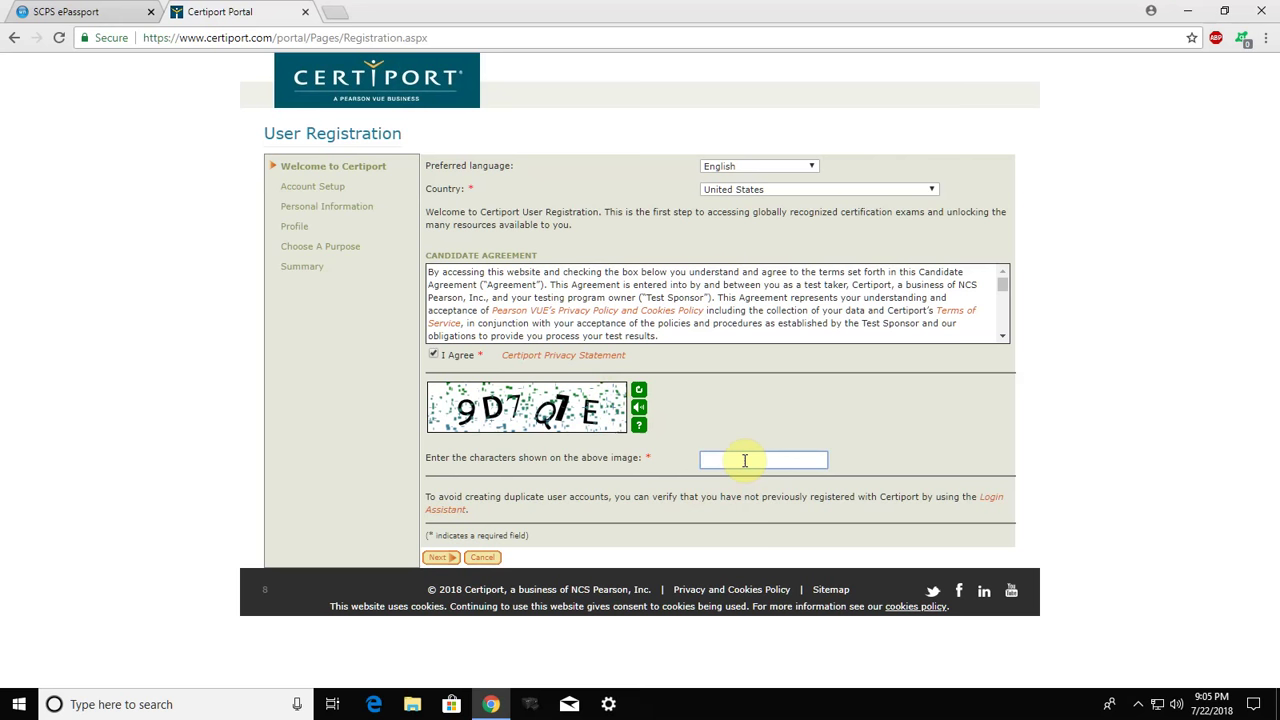
text(9D7Q7e)
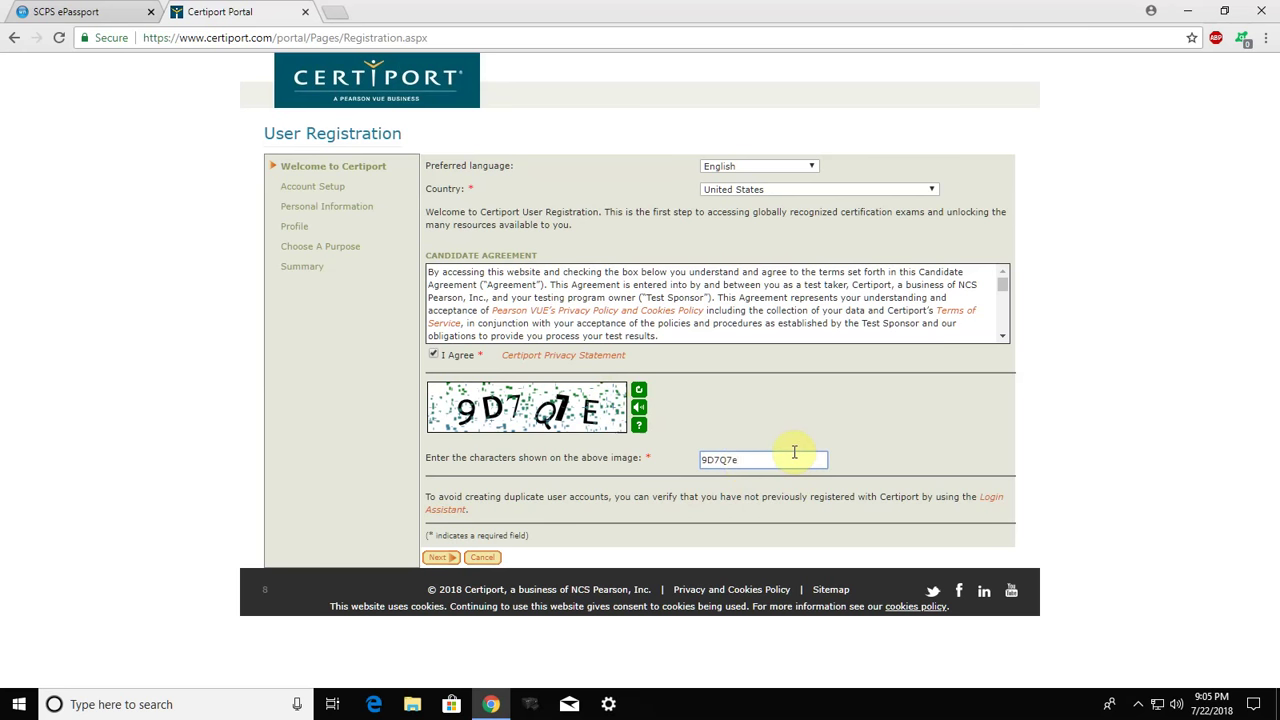
key(BackSpace)
text(E)
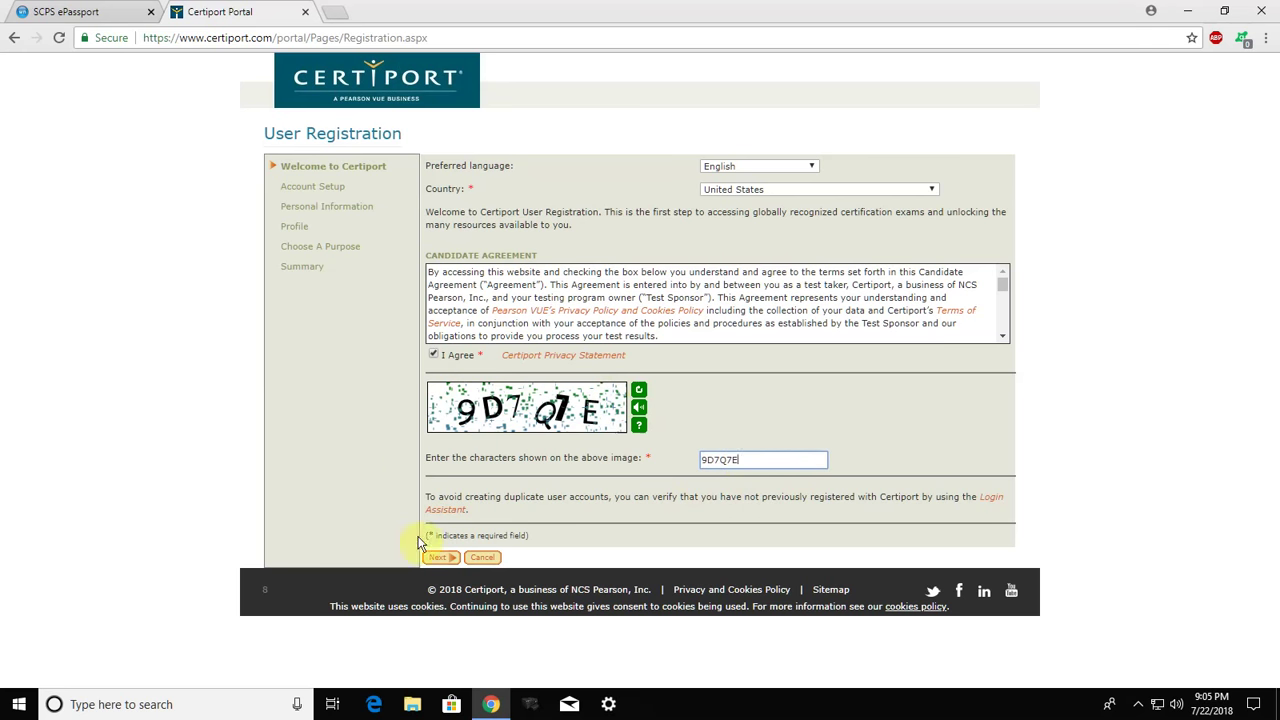
Continue to Account Setup and enter the candidate's first and last name
click(444, 559)
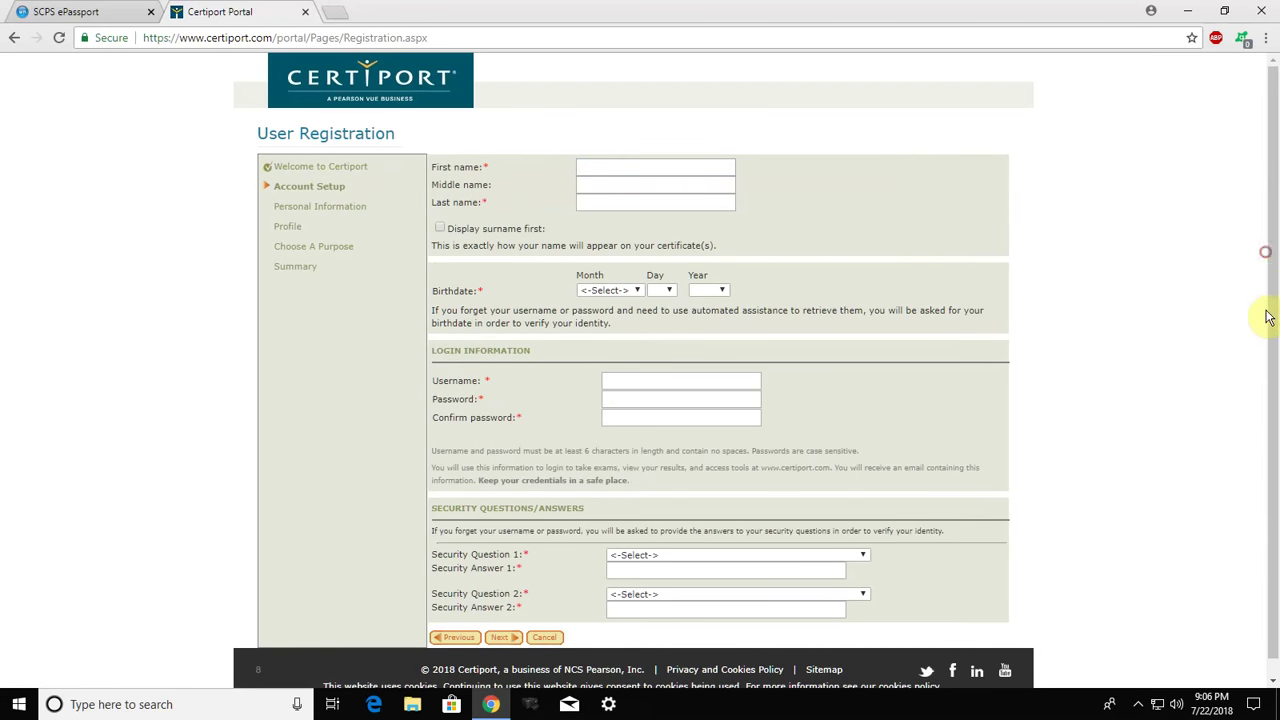
drag(1266, 314, 1272, 355)
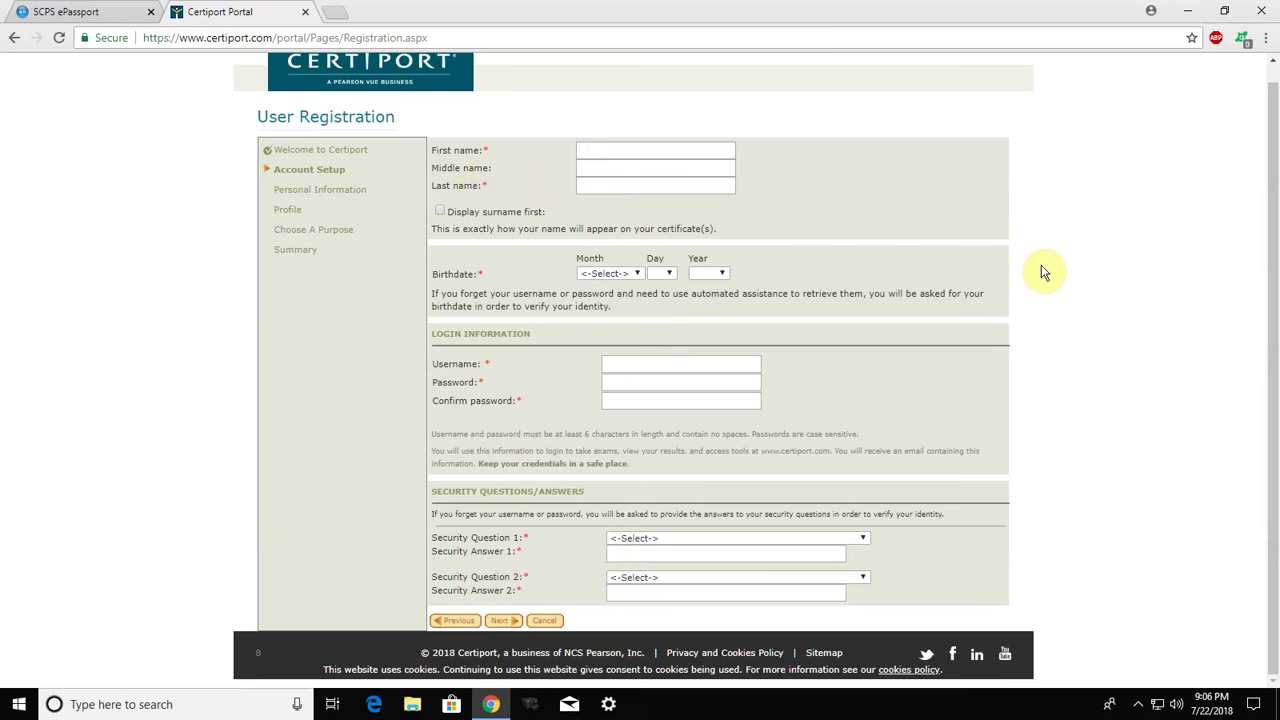
click(584, 147)
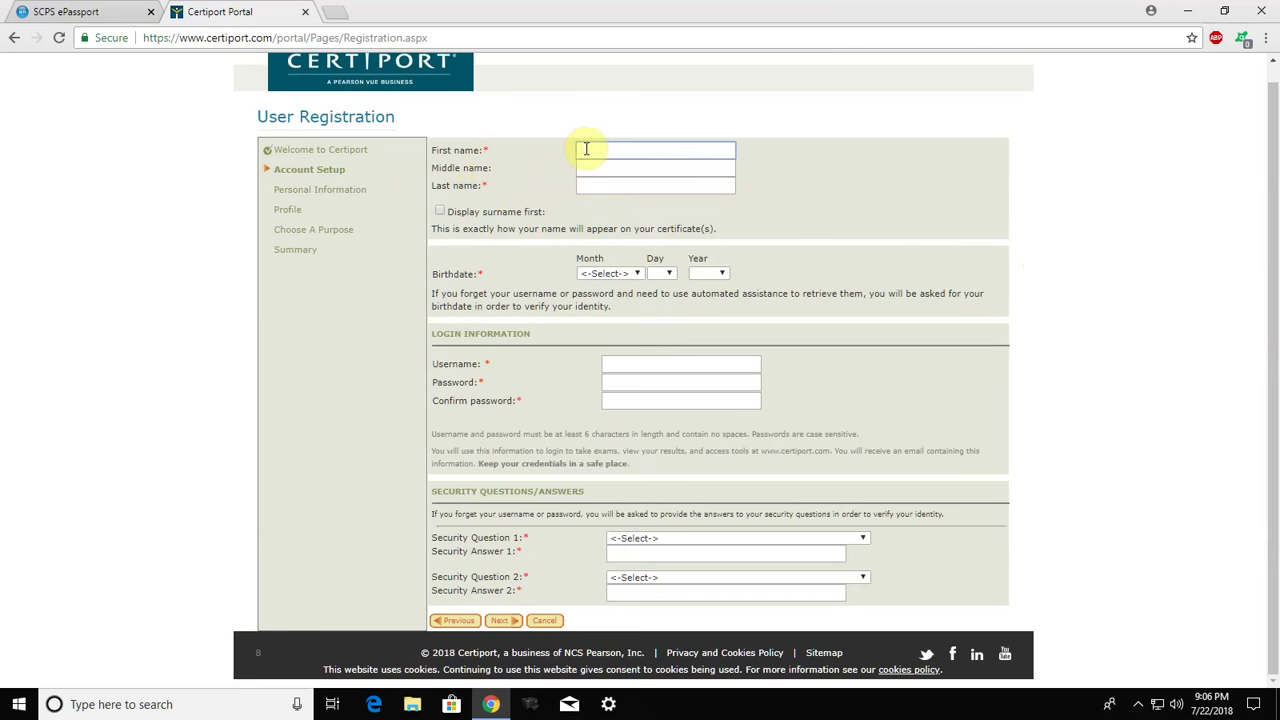
key(Tab)
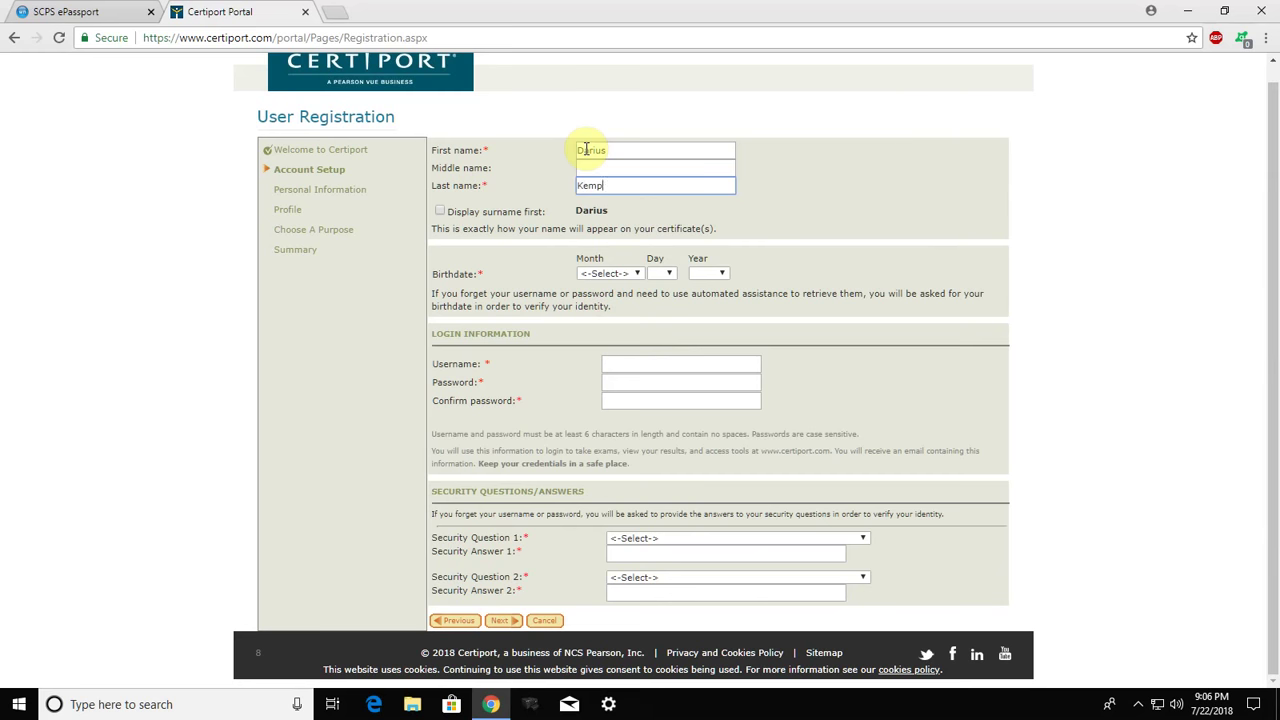
click(594, 273)
click(597, 297)
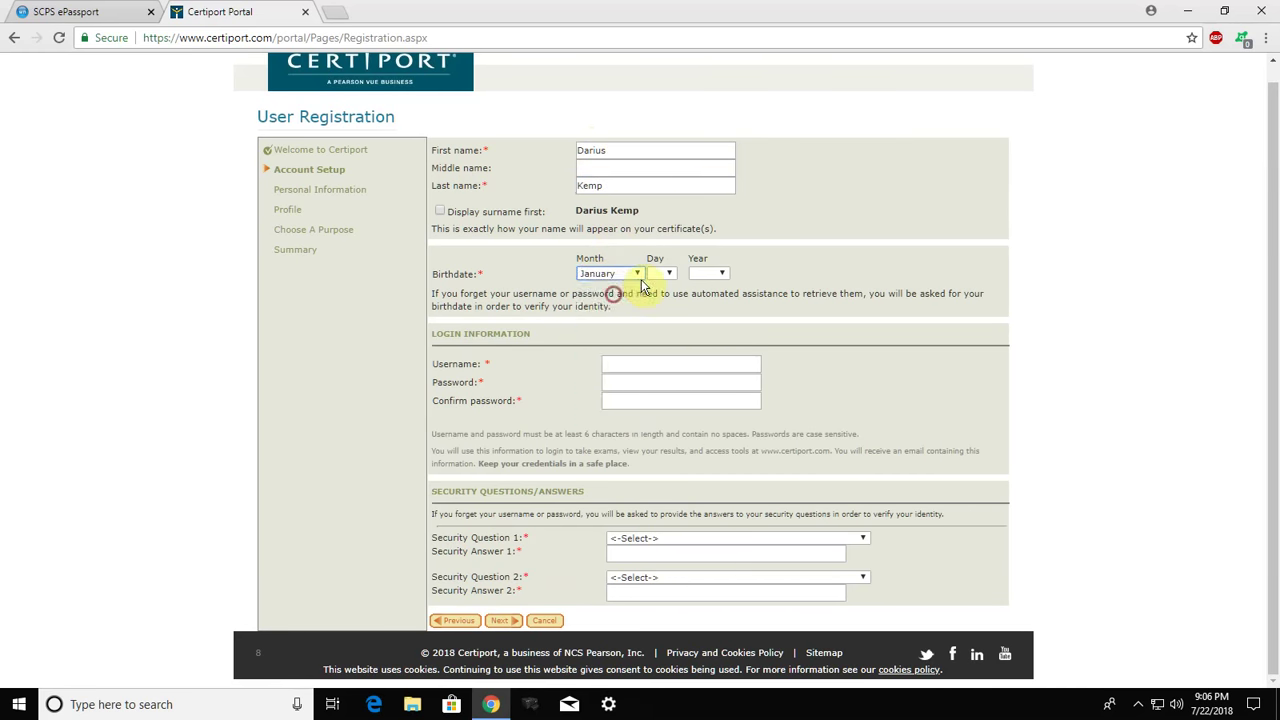
click(669, 290)
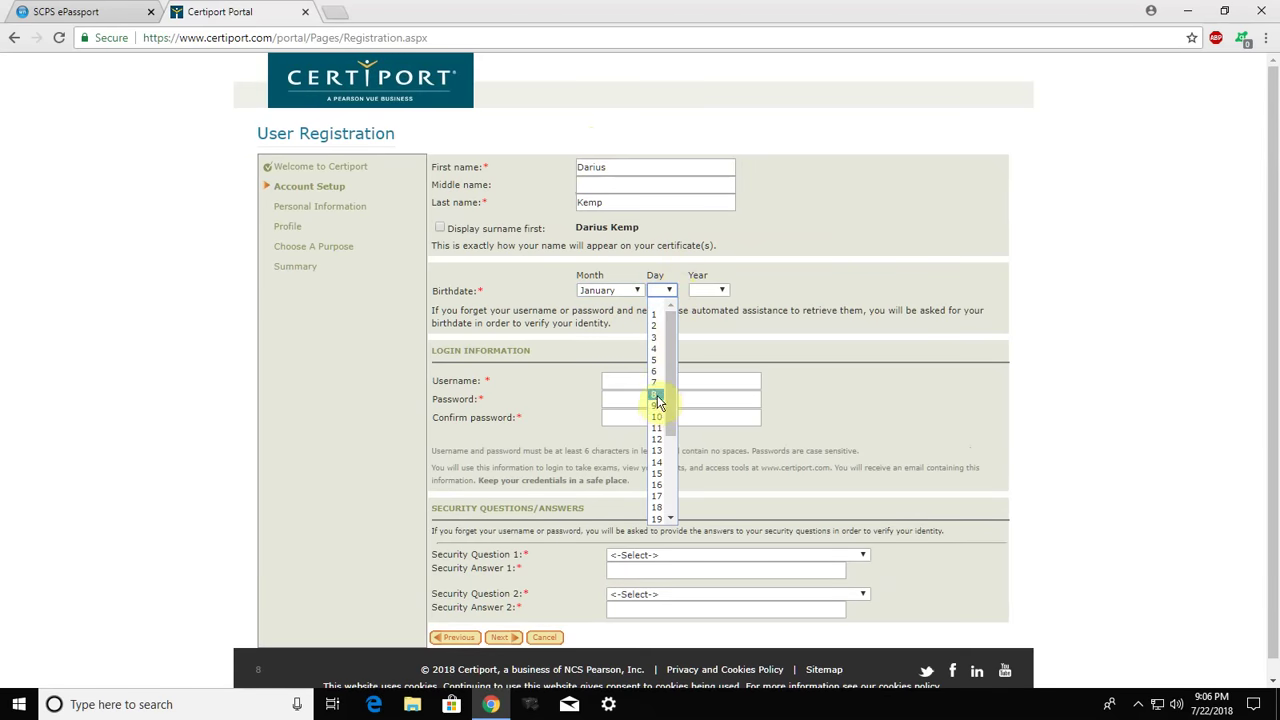
click(656, 396)
click(710, 290)
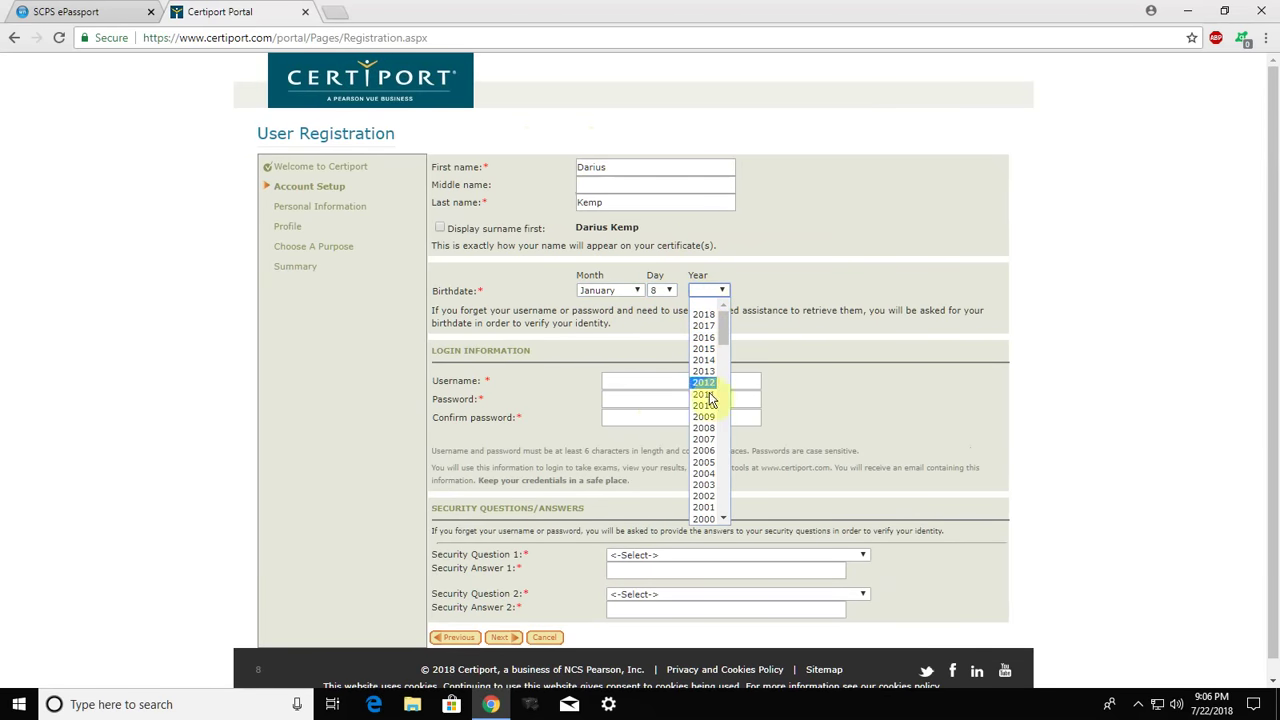
click(705, 474)
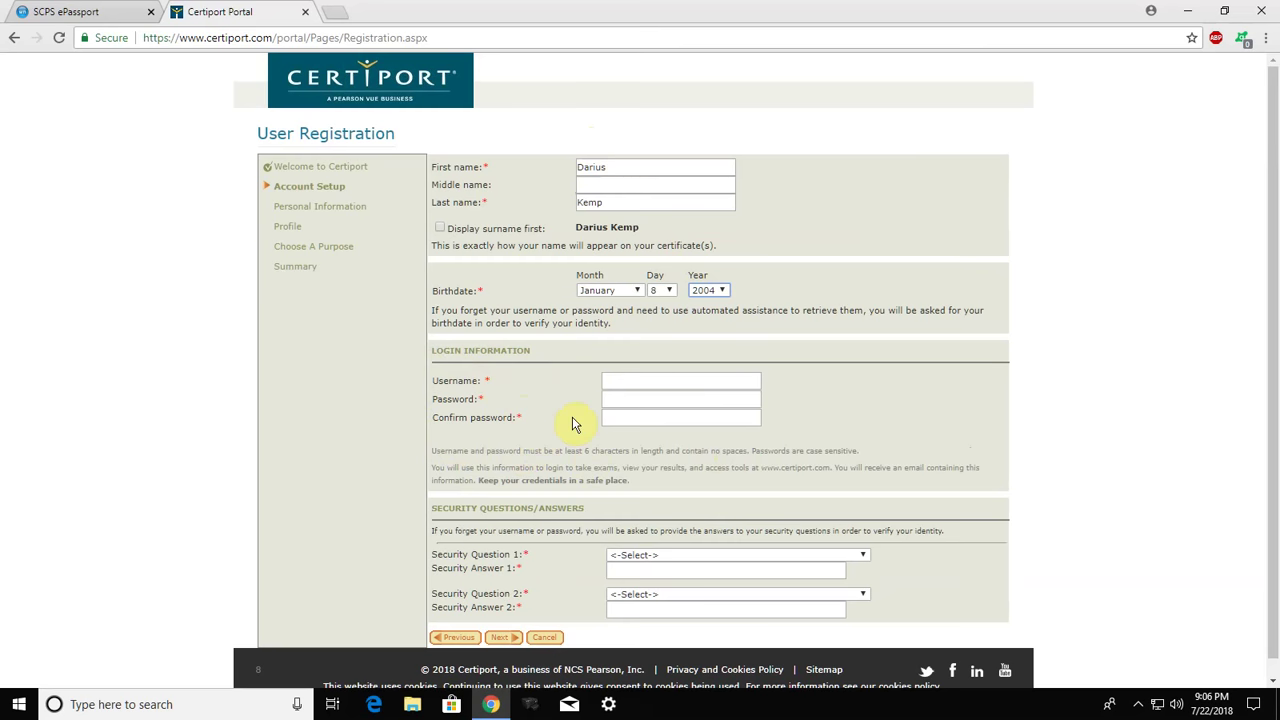
click(628, 380)
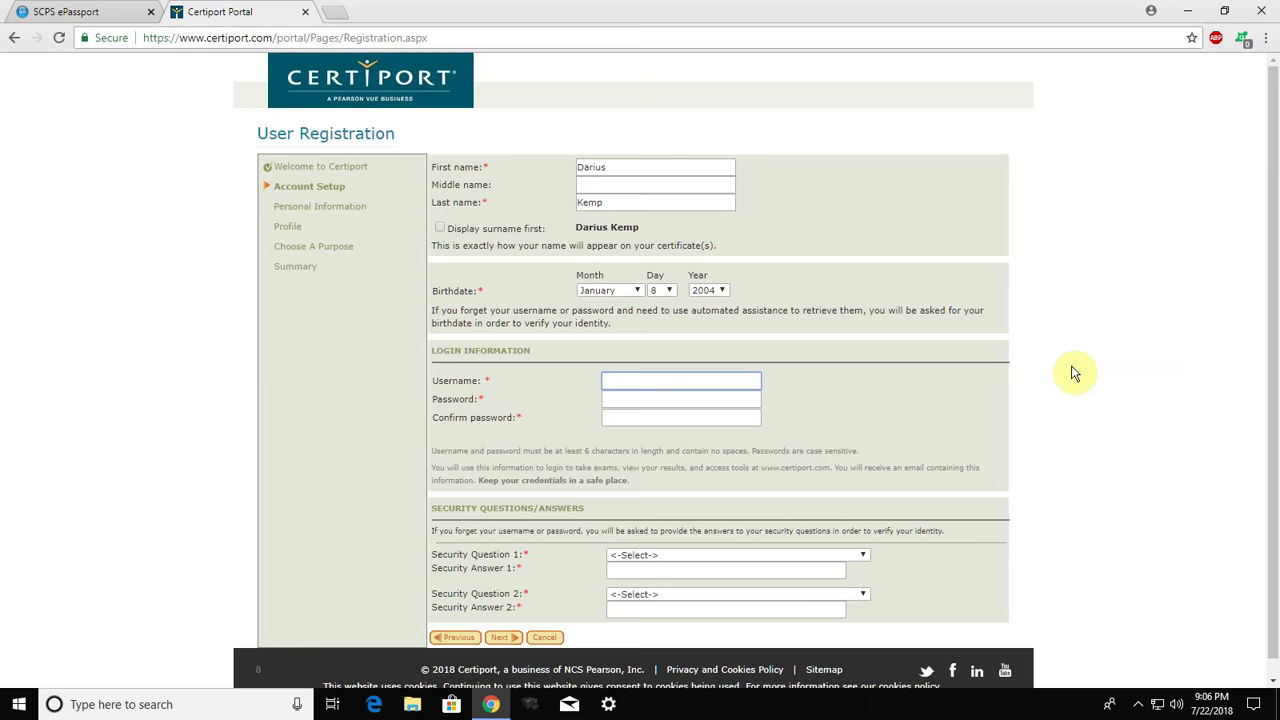
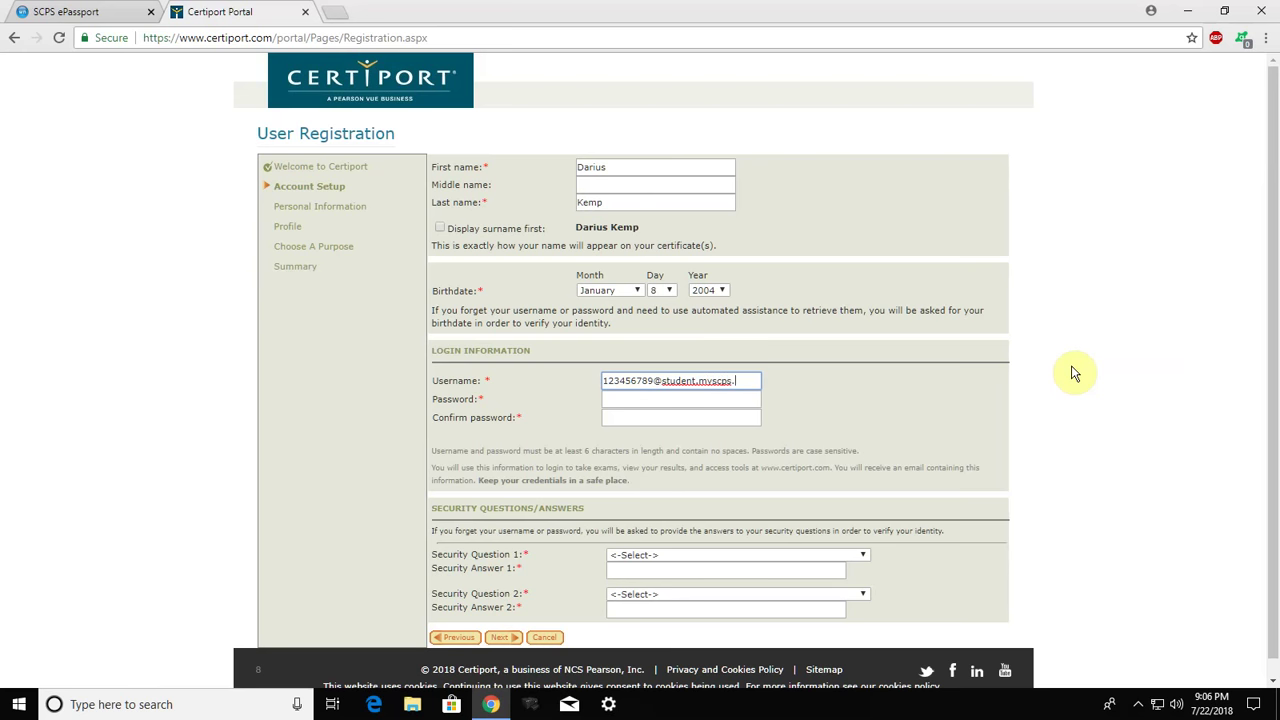
Enter the student's school e-mail address as the username and copy it to the clipboard
click(751, 380)
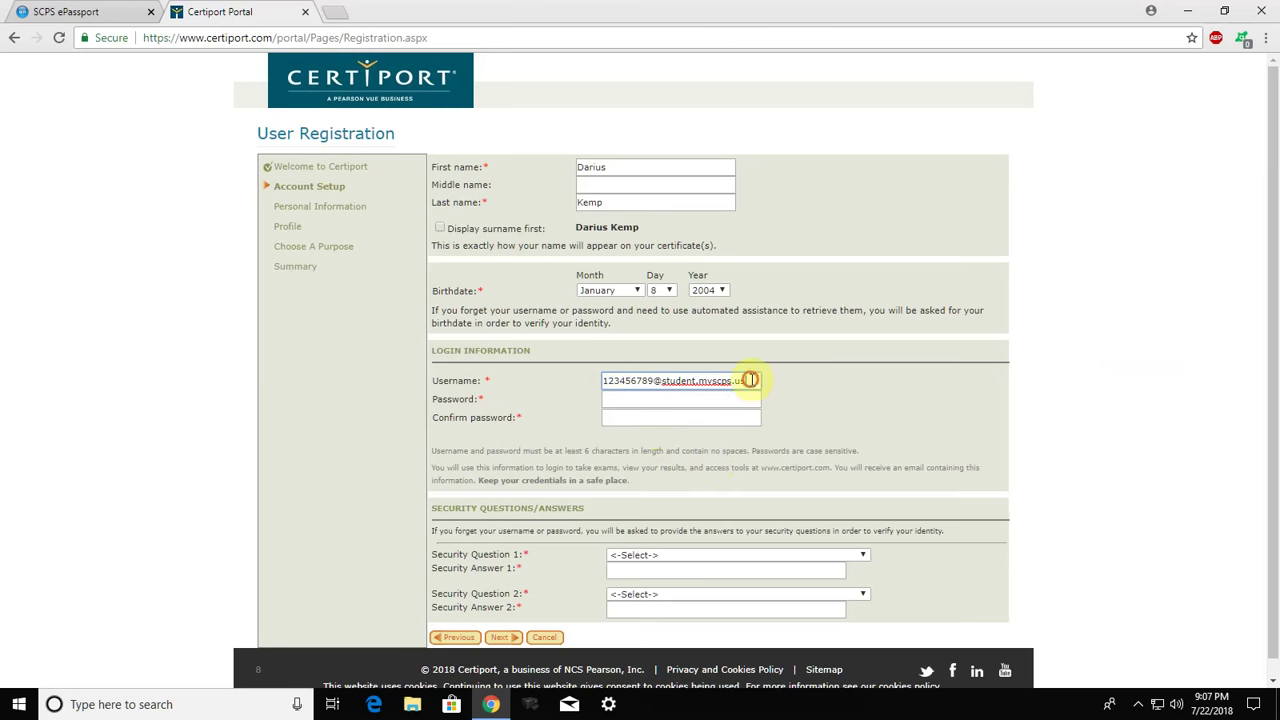
drag(751, 380, 601, 390)
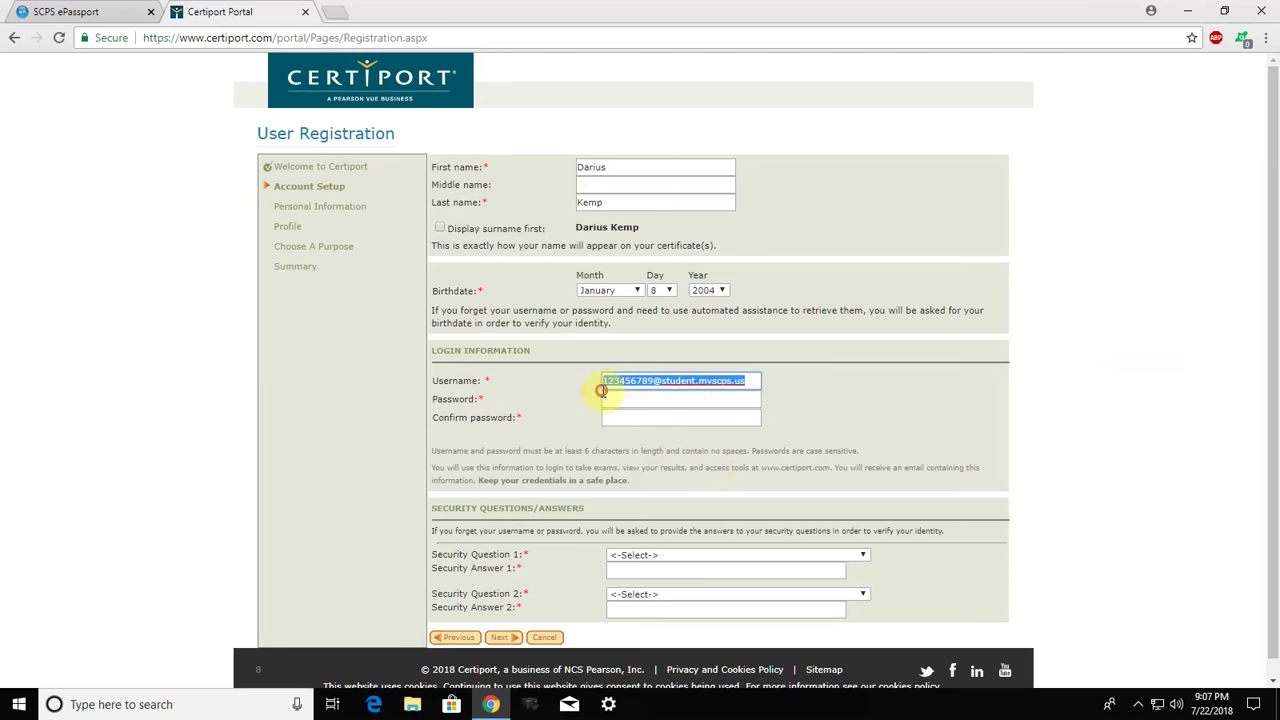
right_click(706, 385)
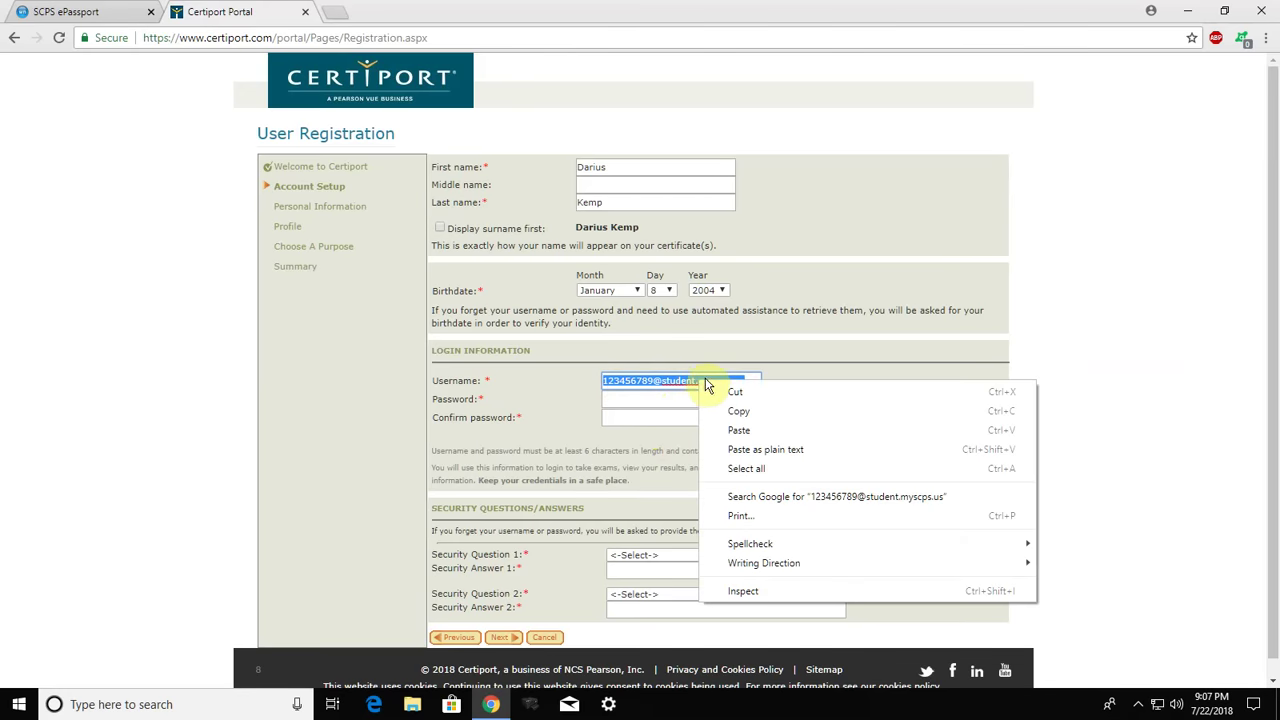
click(745, 413)
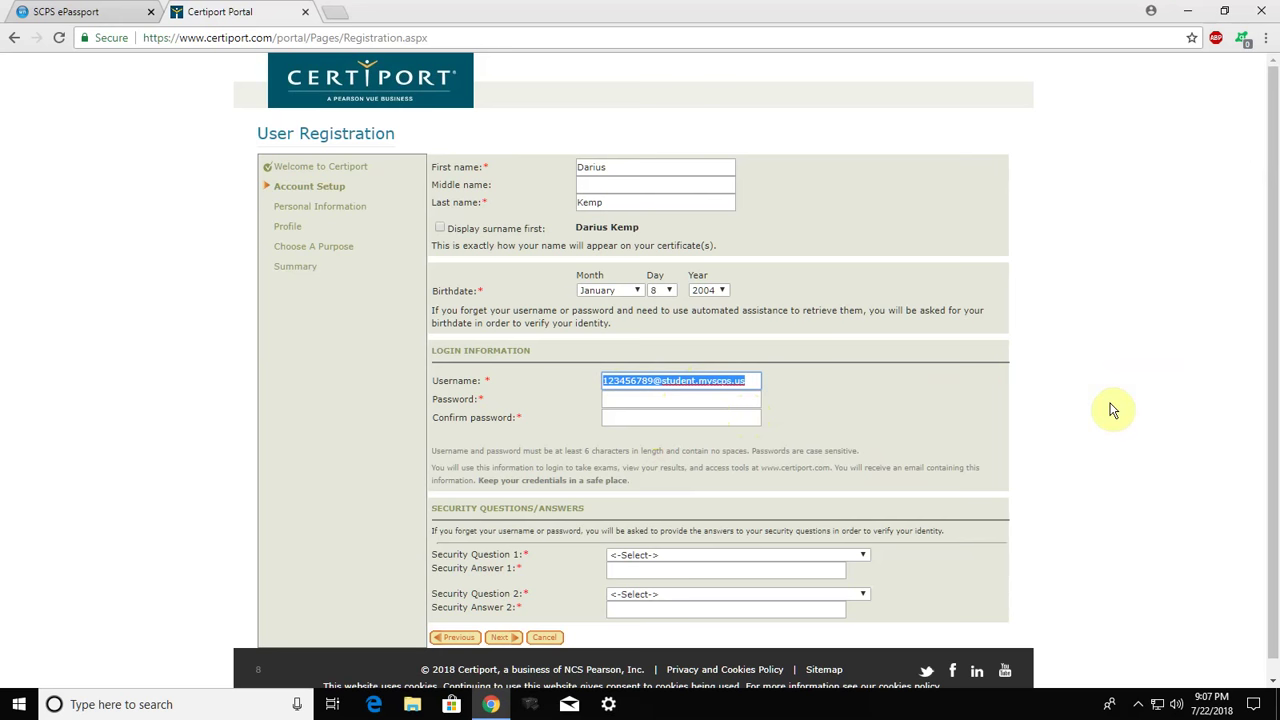
click(620, 401)
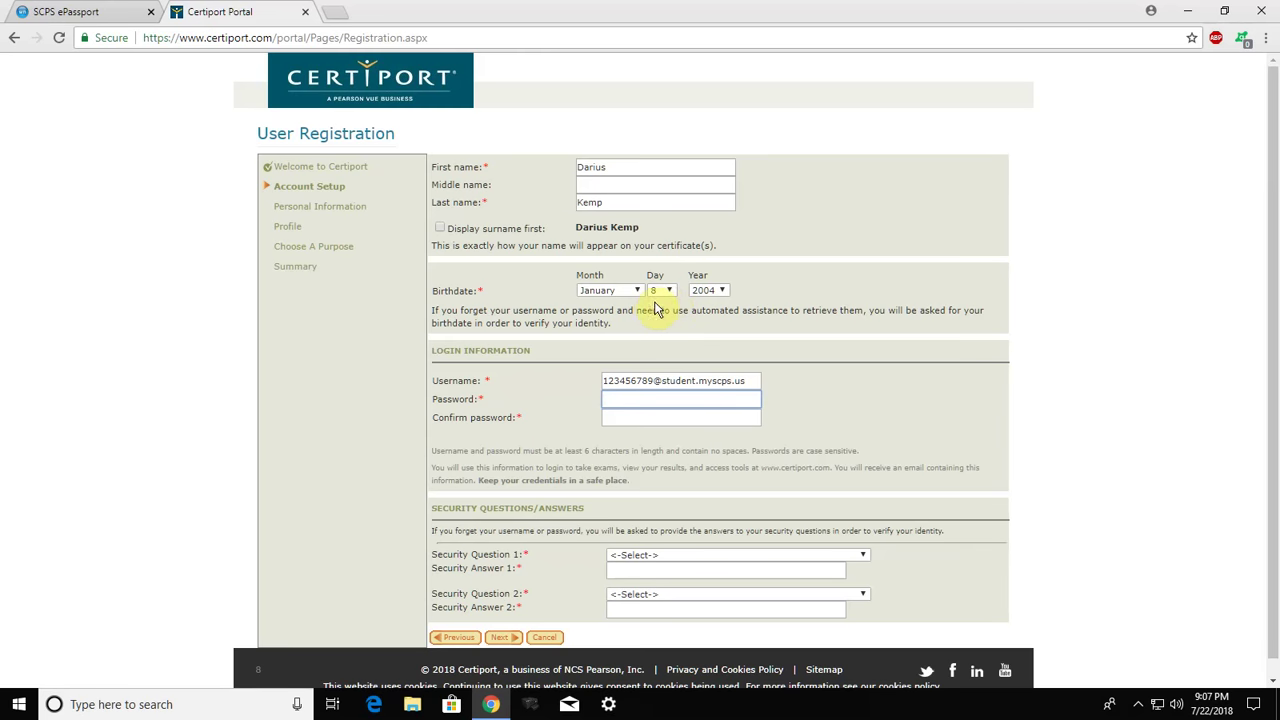
Type the account password and retype it in Confirm password, removing the extra character
click(622, 400)
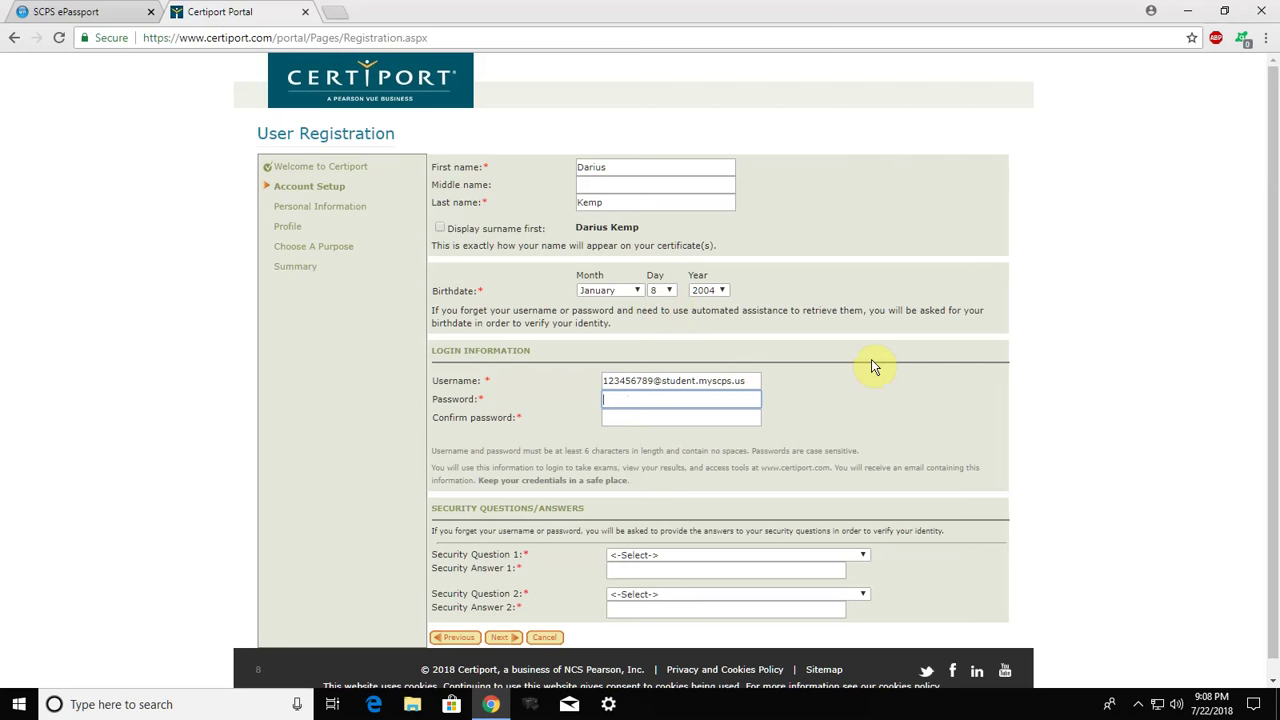
text(********)
click(686, 421)
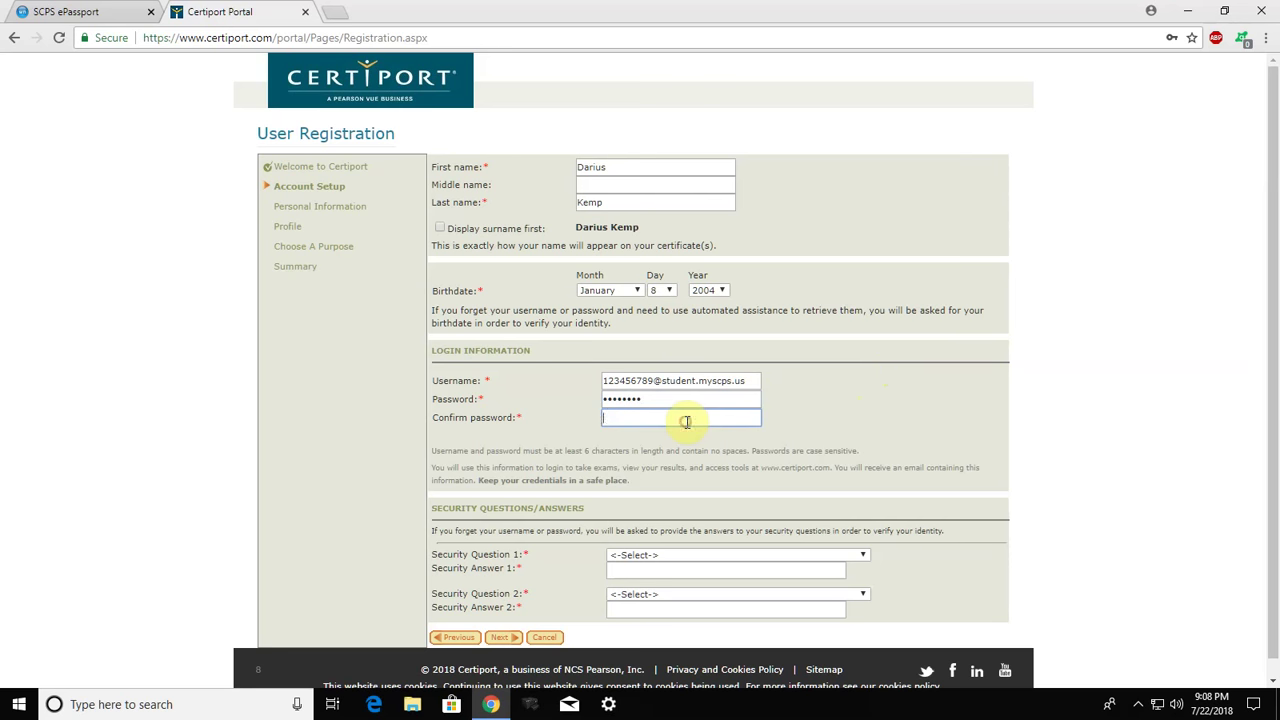
text(••••••••)
key(BackSpace)
scroll(447, 397, down, 1)
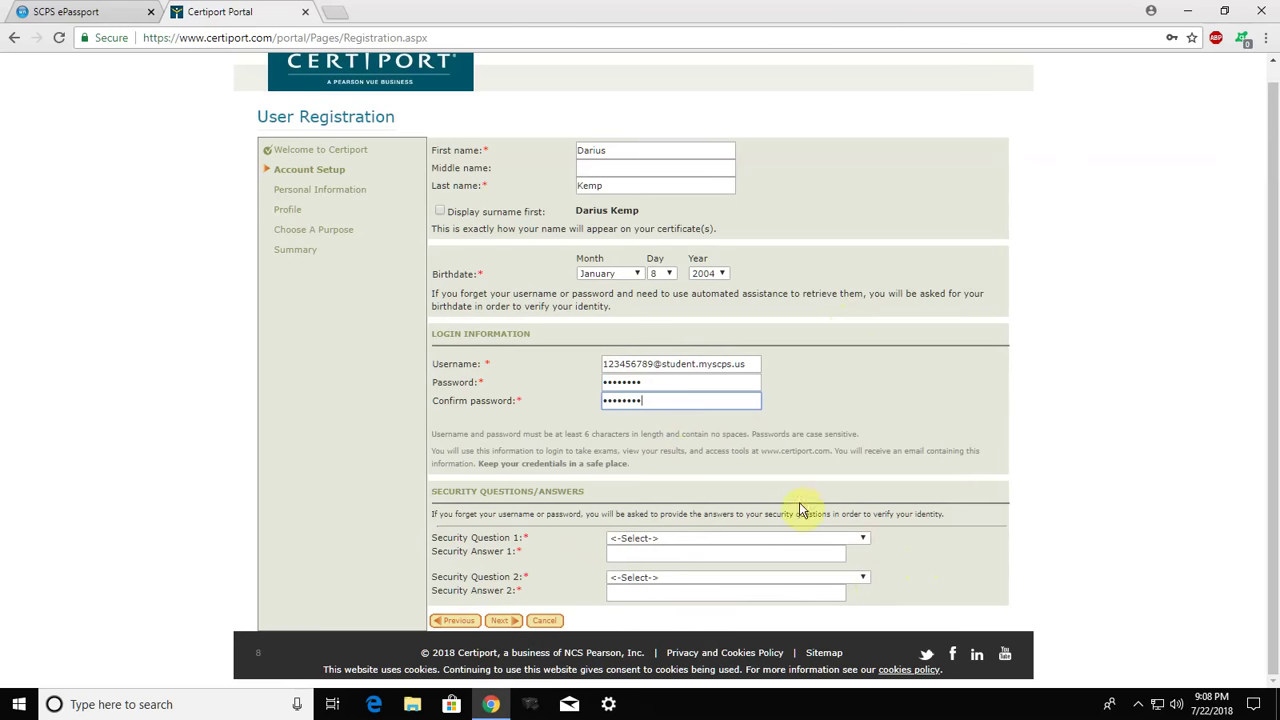
Choose the birthplace question as Security Question 1 and type its answer
click(862, 538)
click(759, 563)
click(702, 553)
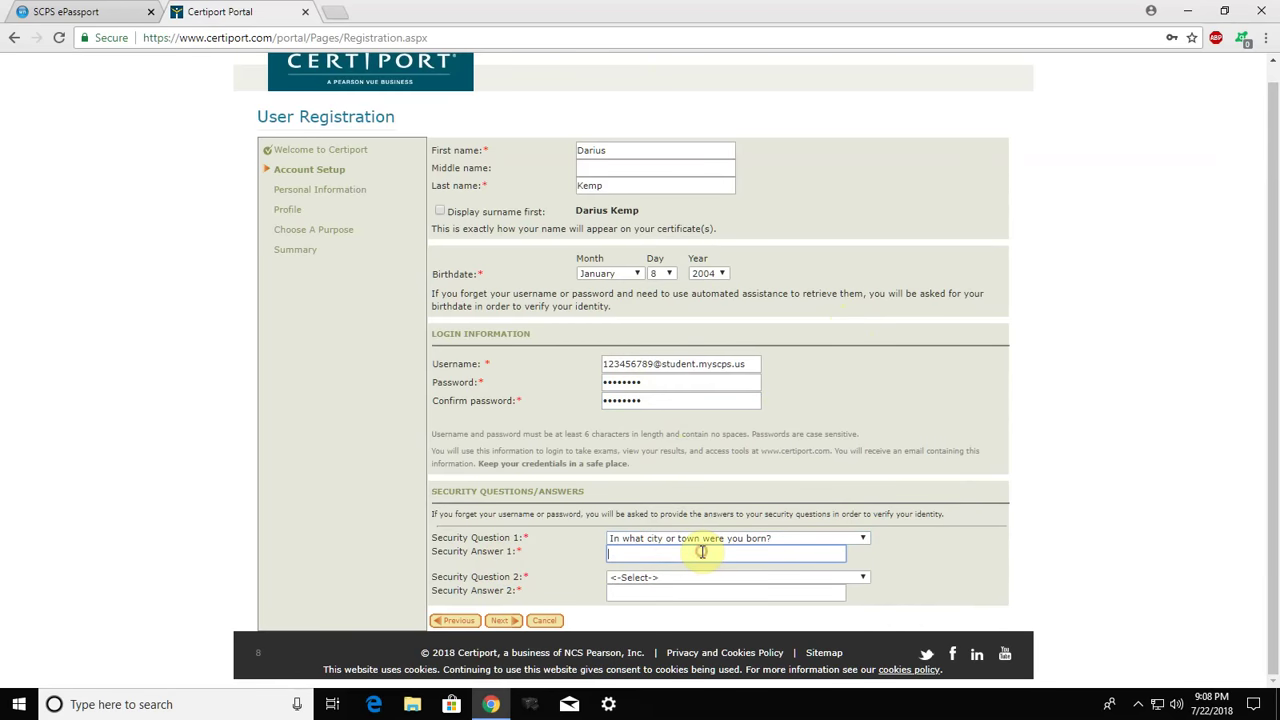
key(Tab)
Choose the first-pet question as Security Question 2, answer it, and continue to Personal Information
click(668, 579)
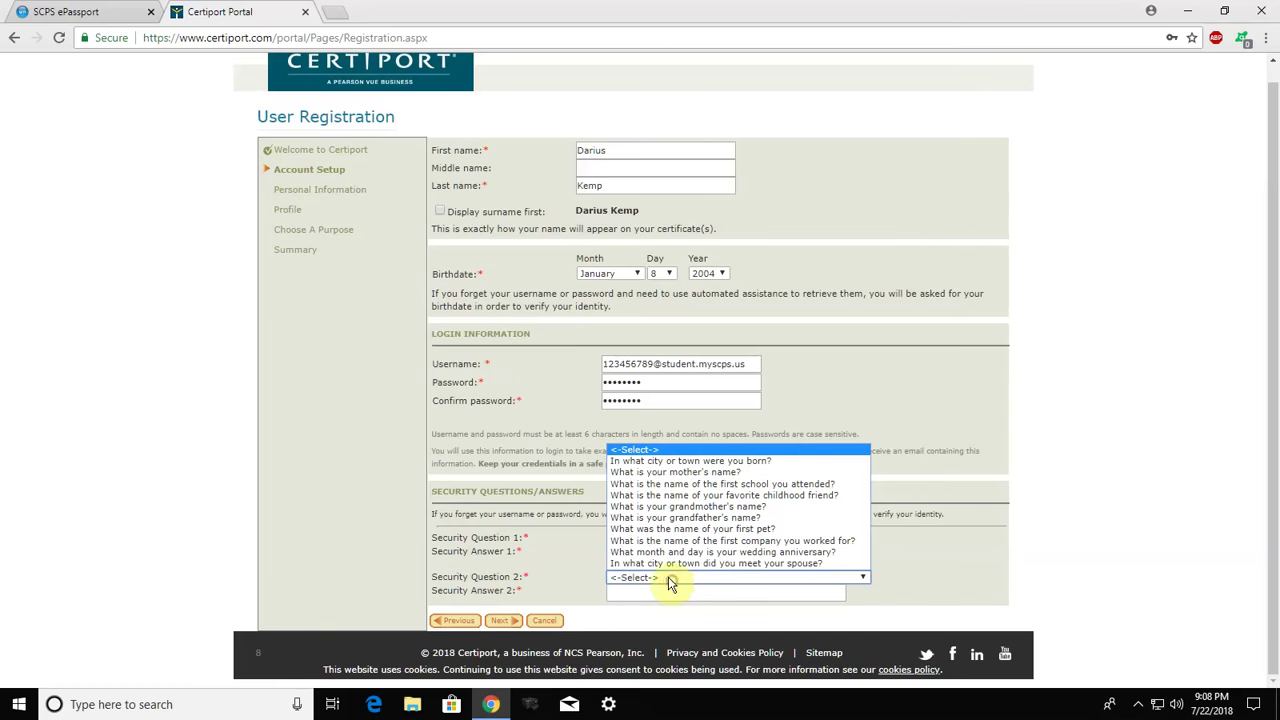
click(680, 529)
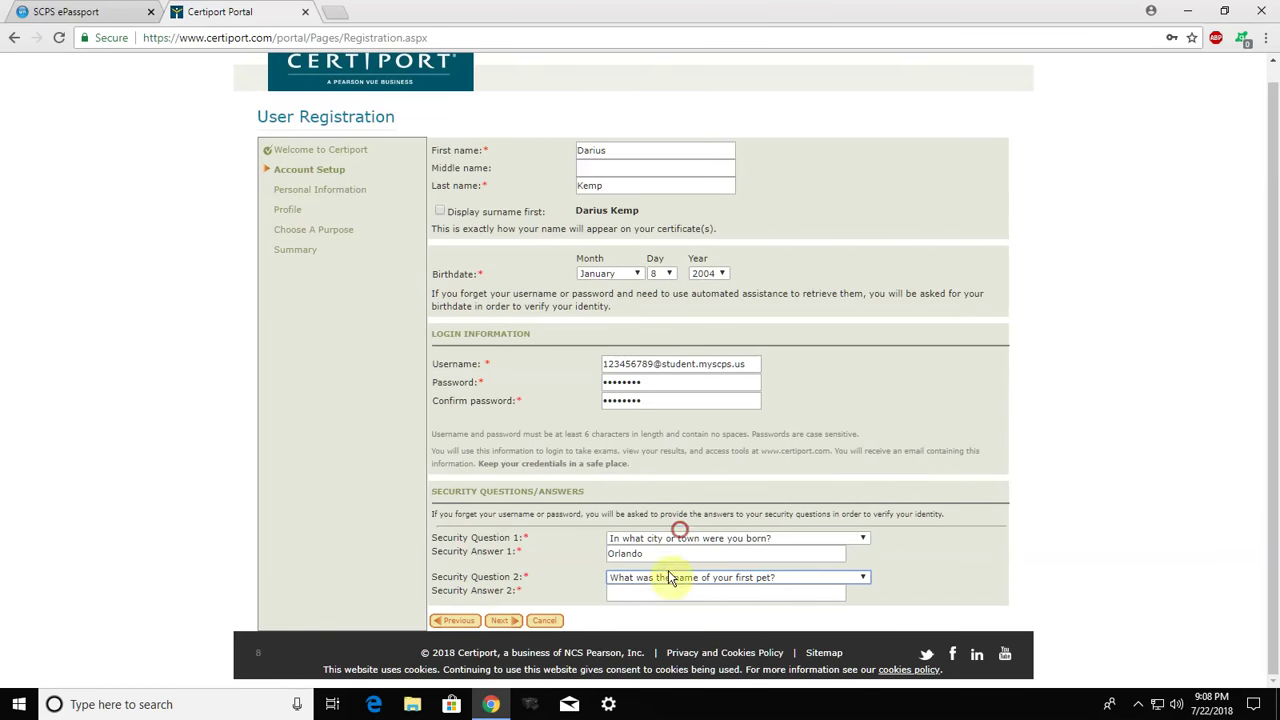
click(663, 593)
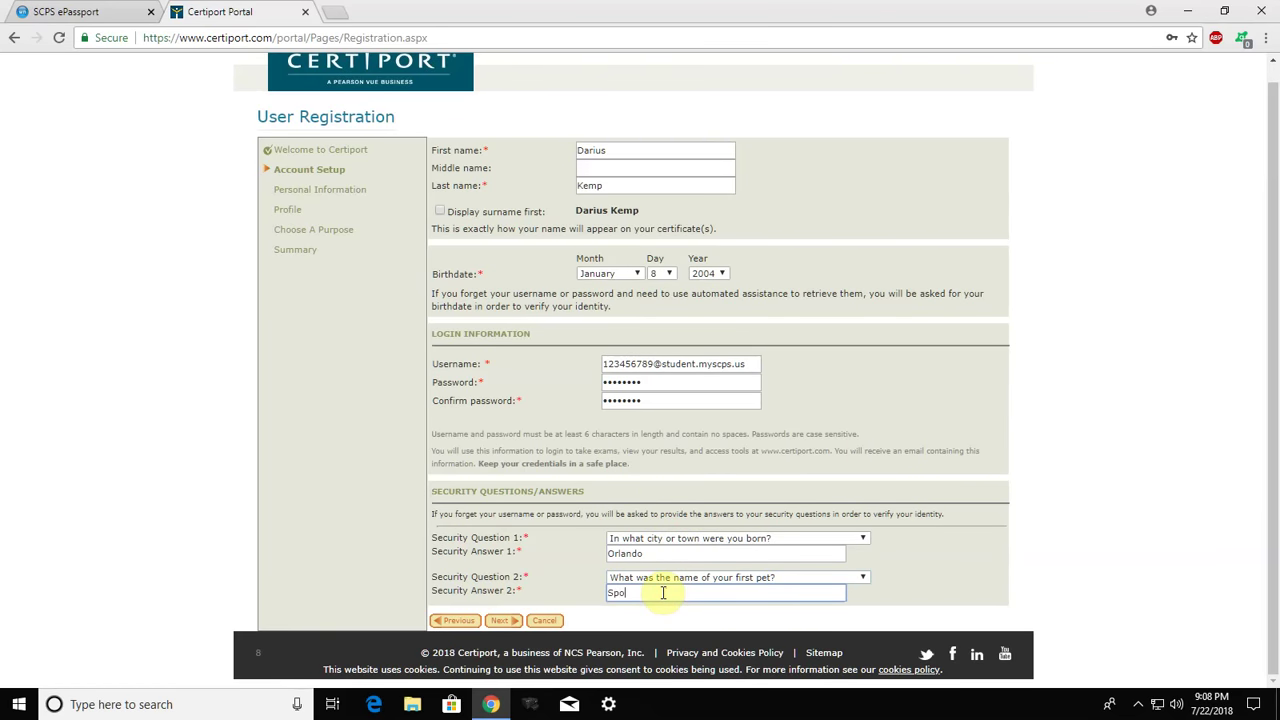
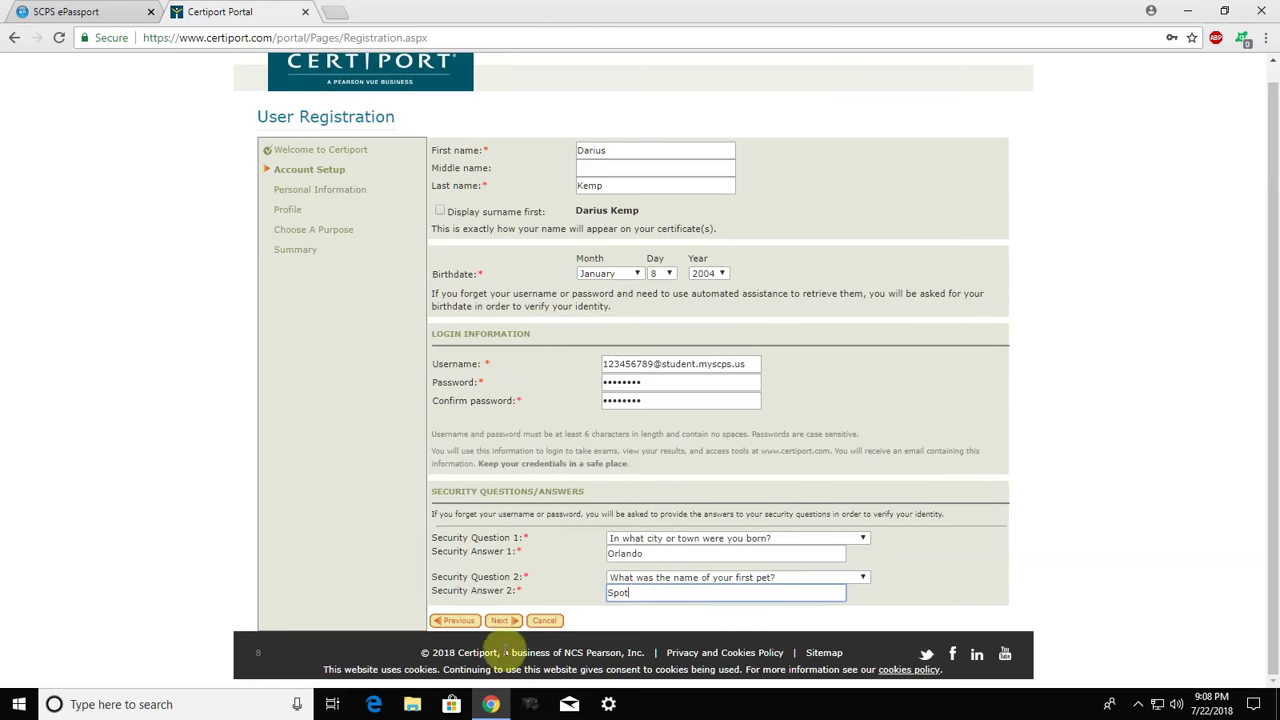
click(506, 621)
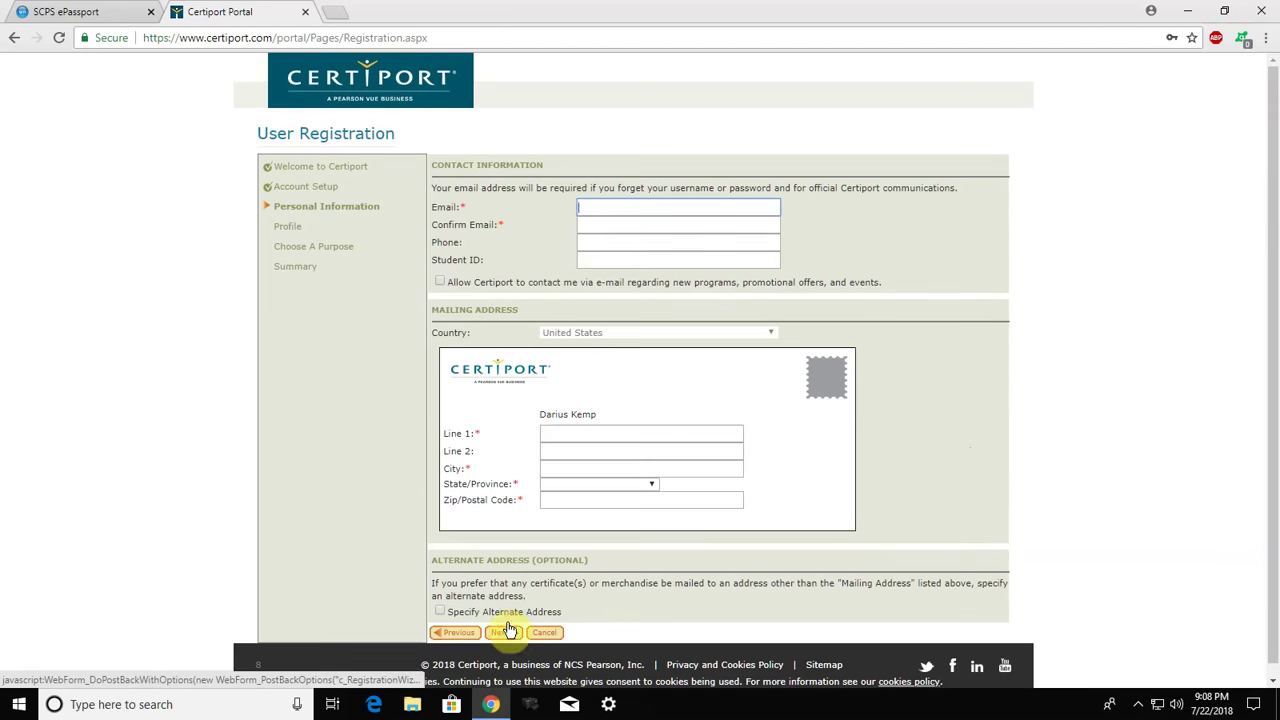
drag(1273, 320, 1272, 350)
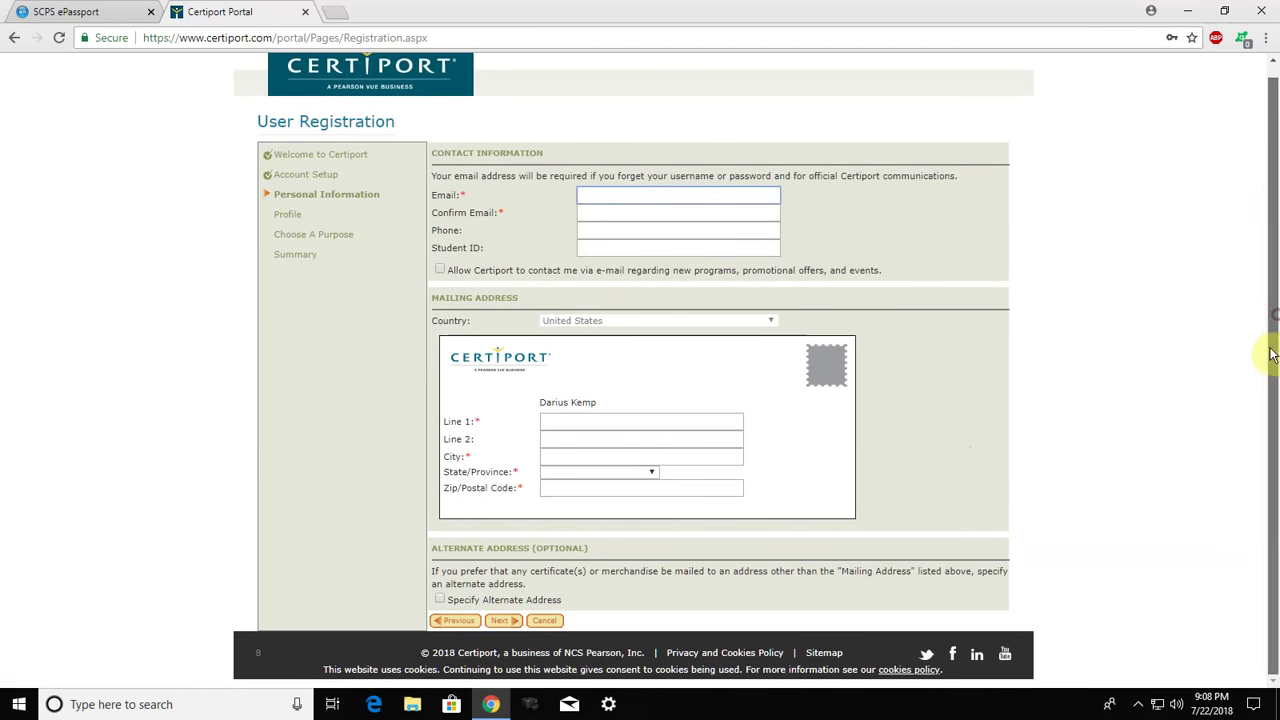
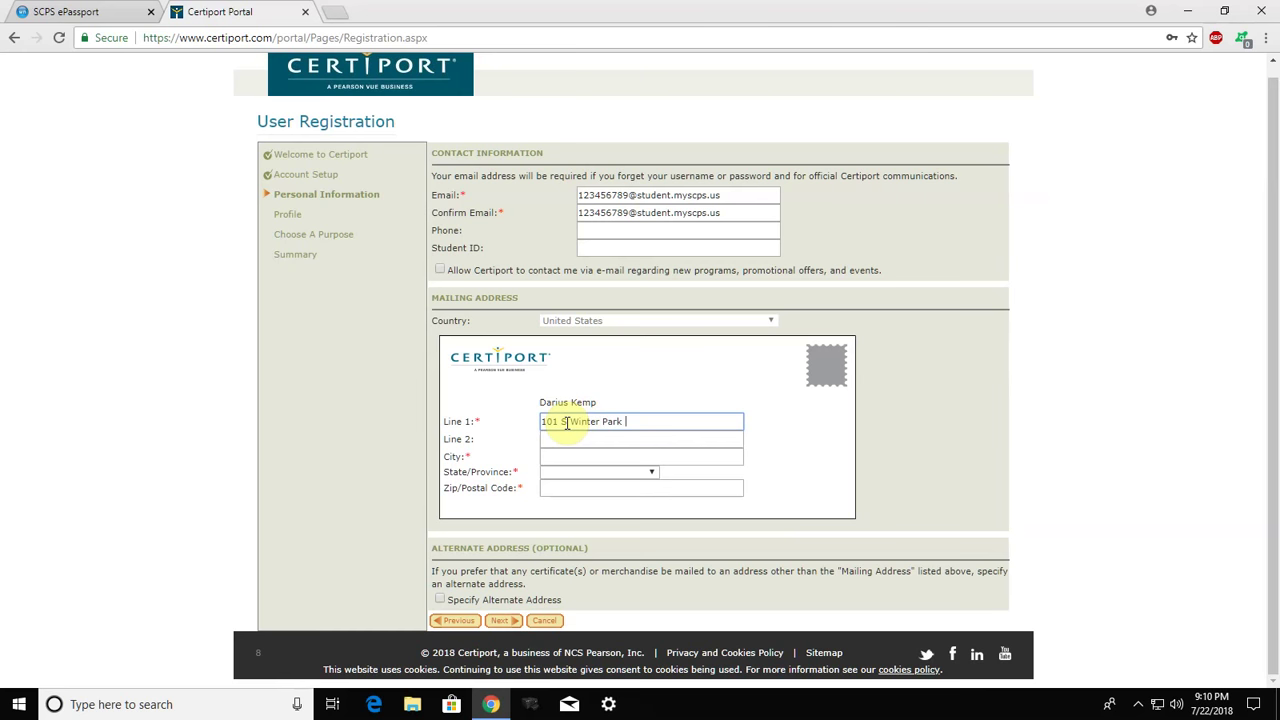
Enter the second address line, city, state and zip code, then send the Personal Information page
click(581, 441)
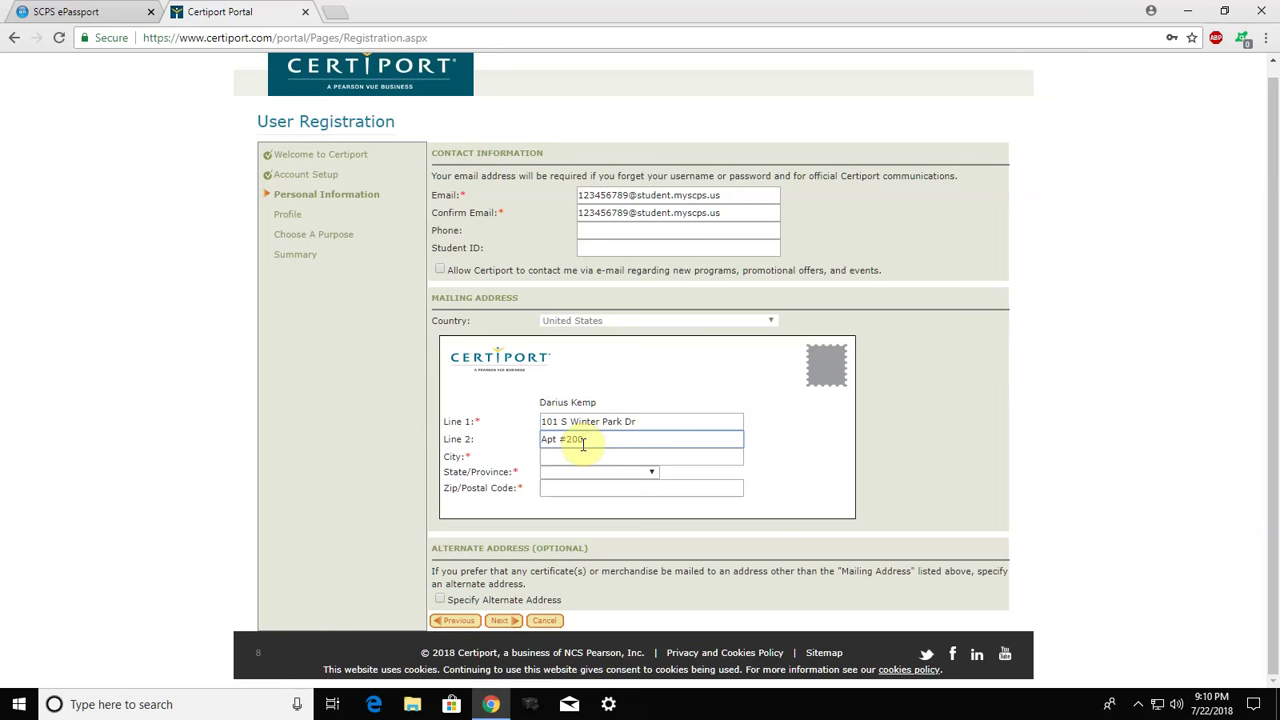
click(582, 451)
text(Casselber)
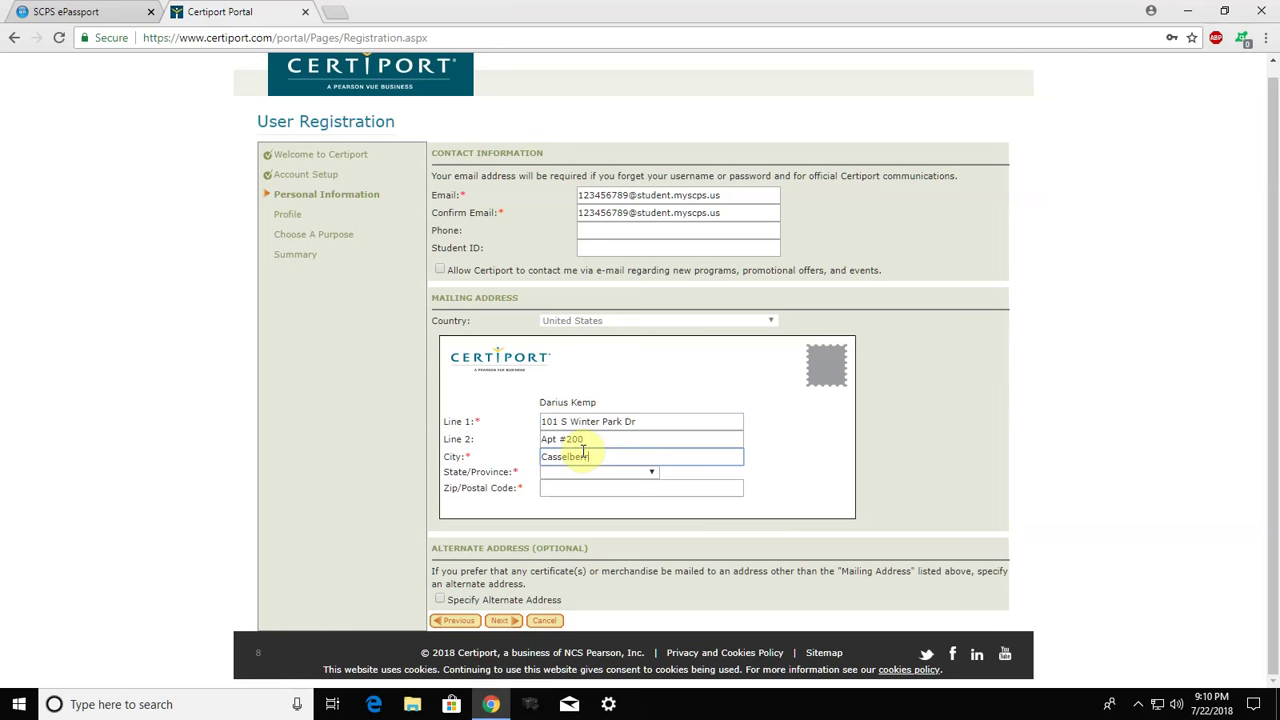
text(ry)
key(Tab)
key(f)
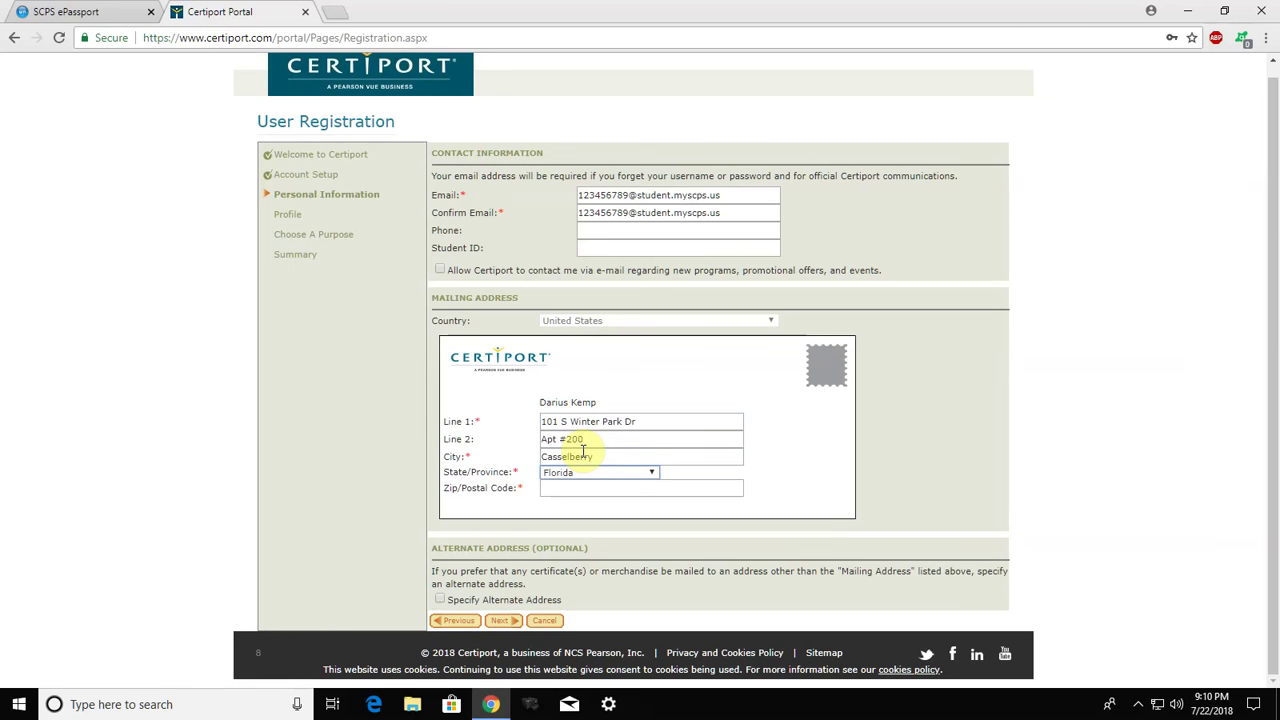
key(Tab)
text(3)
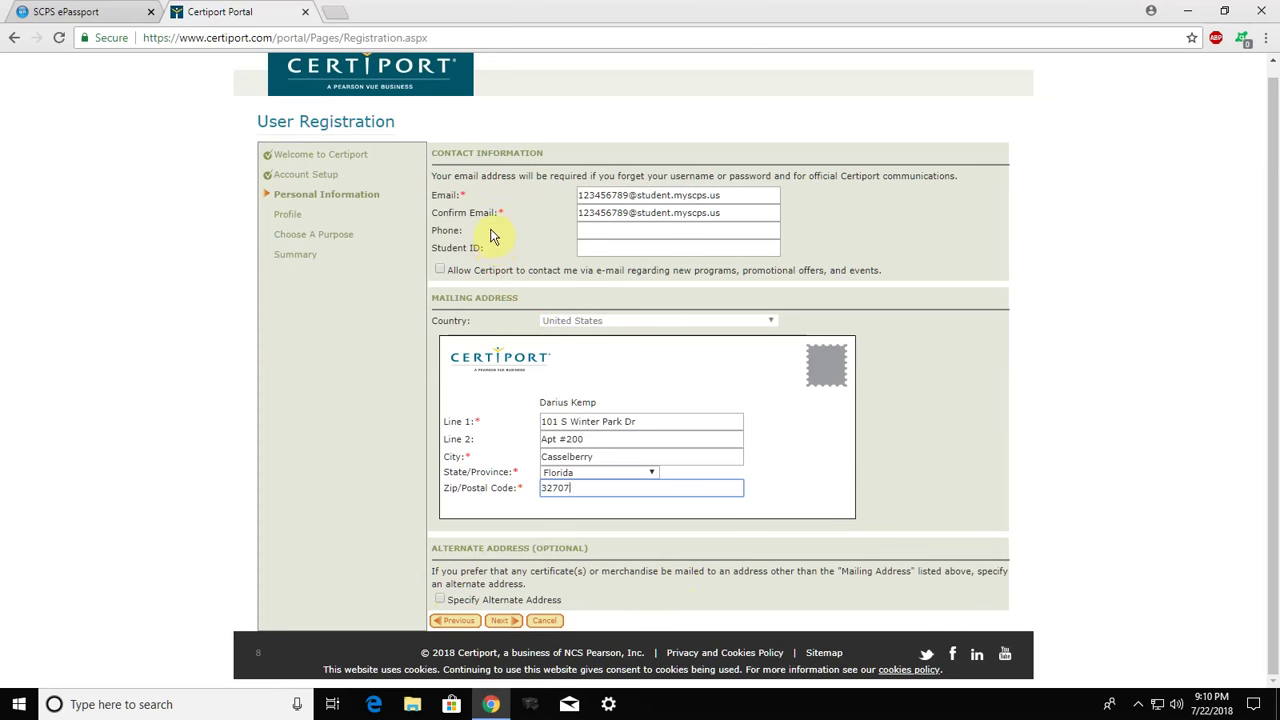
click(505, 624)
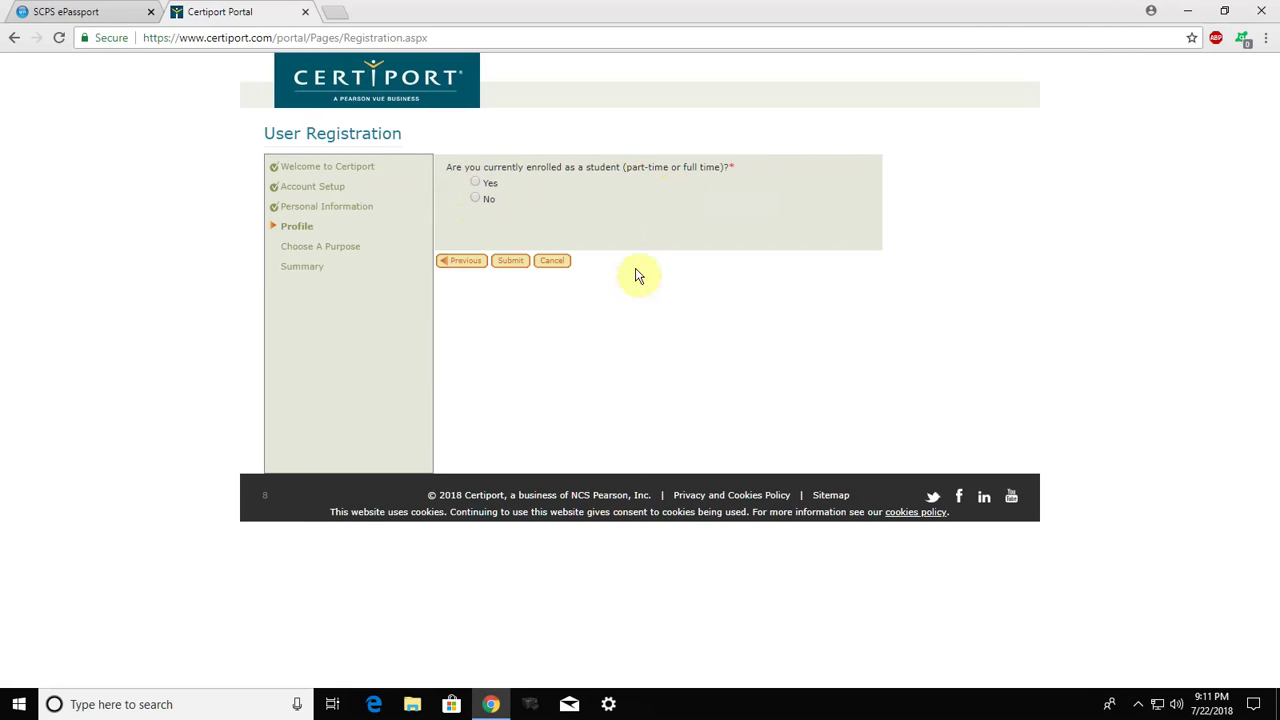
Answer Yes to enrolled, 1-6 years of schooling, No to student organizations, and submit
click(476, 183)
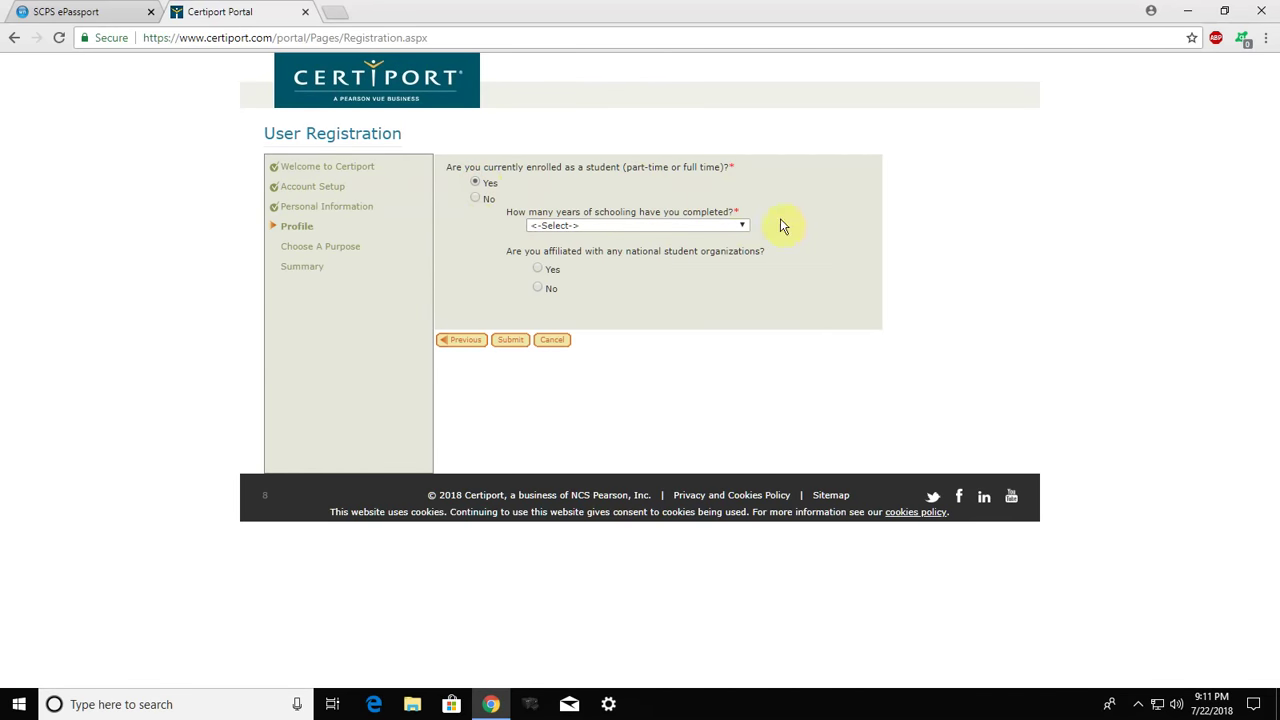
click(709, 229)
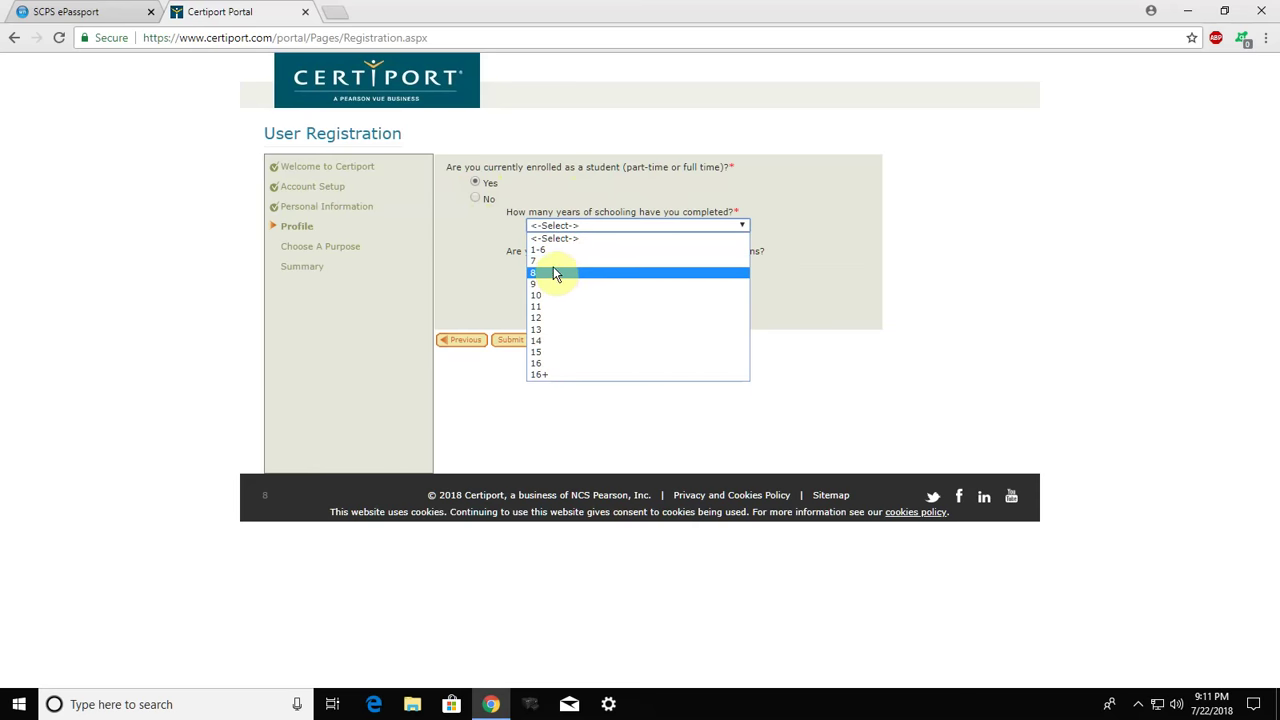
click(546, 252)
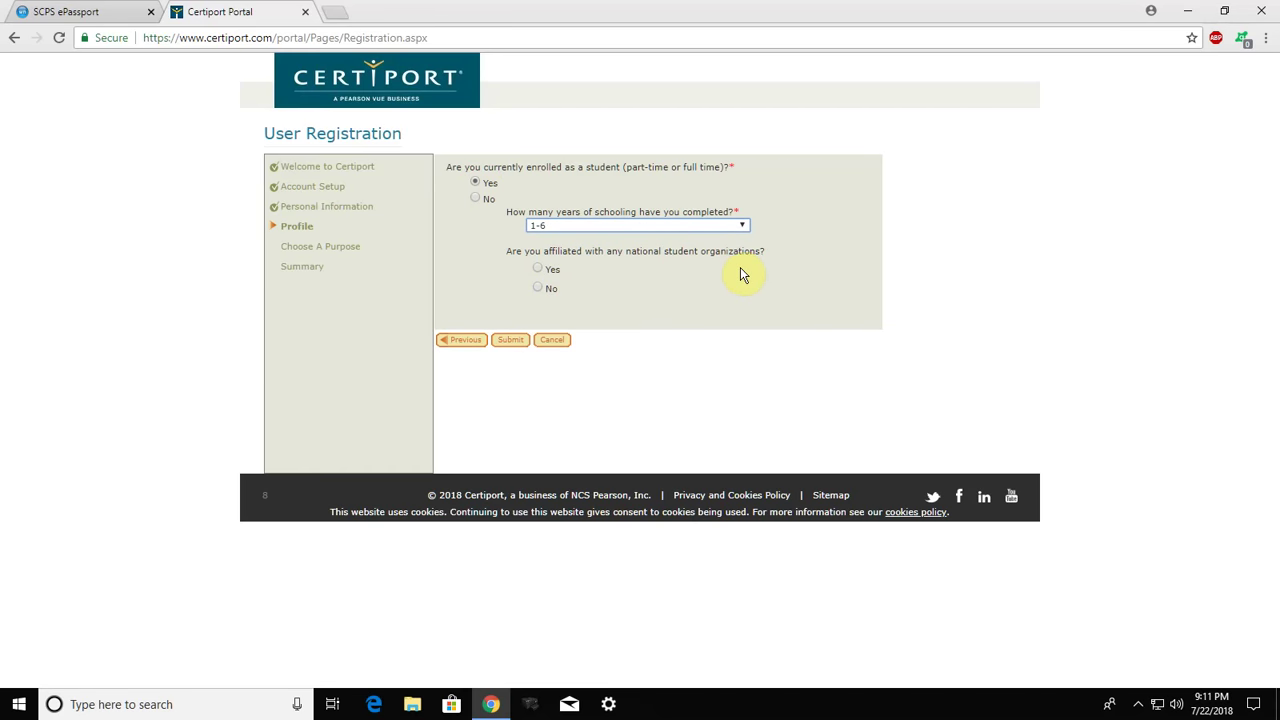
click(537, 269)
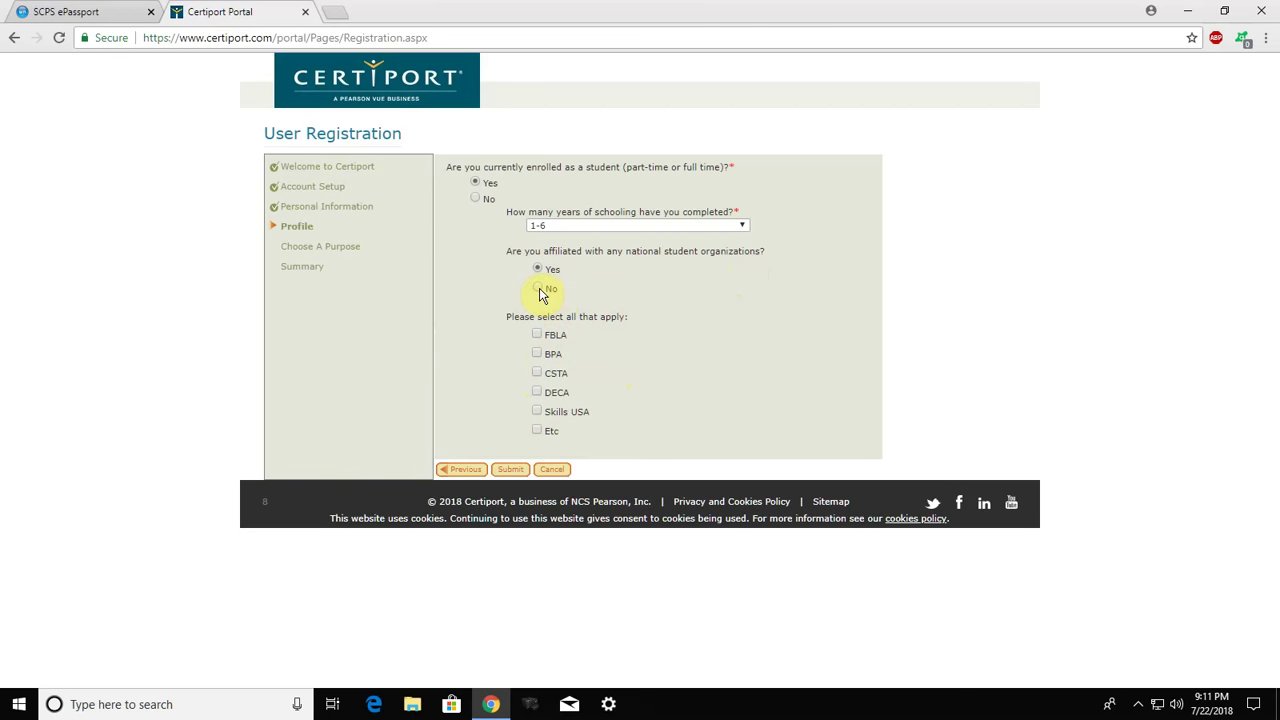
click(539, 289)
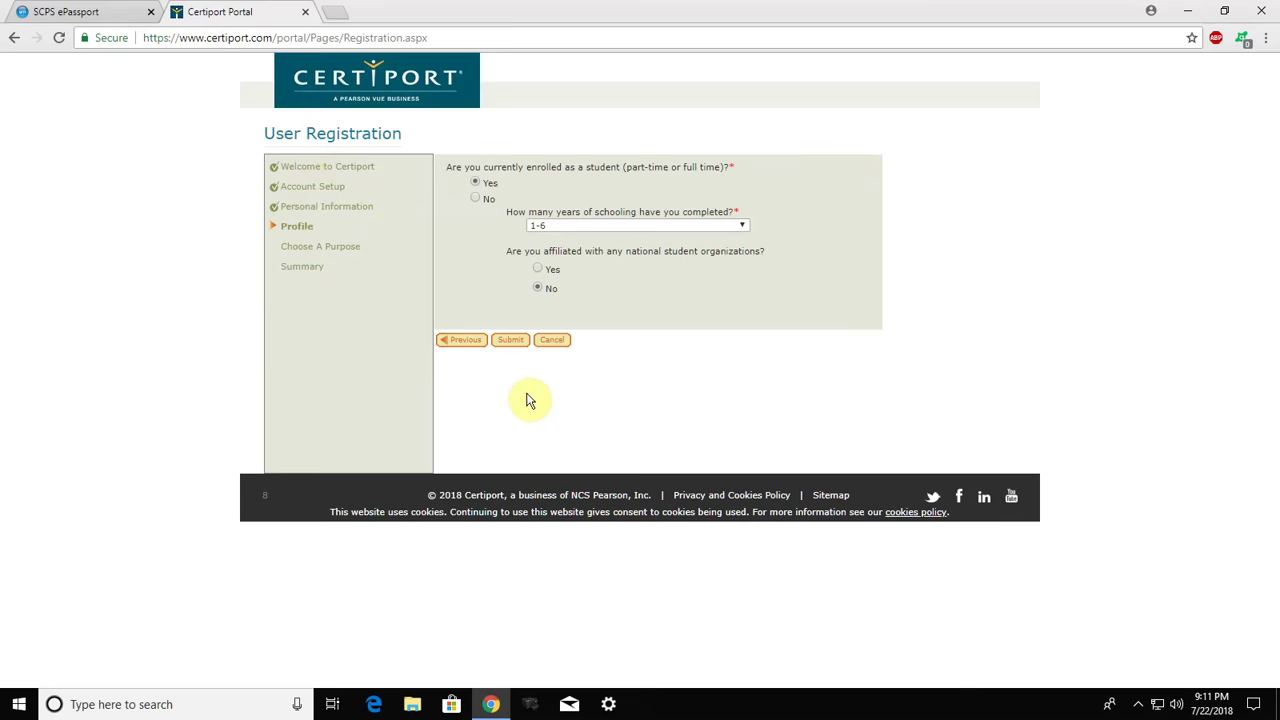
click(512, 343)
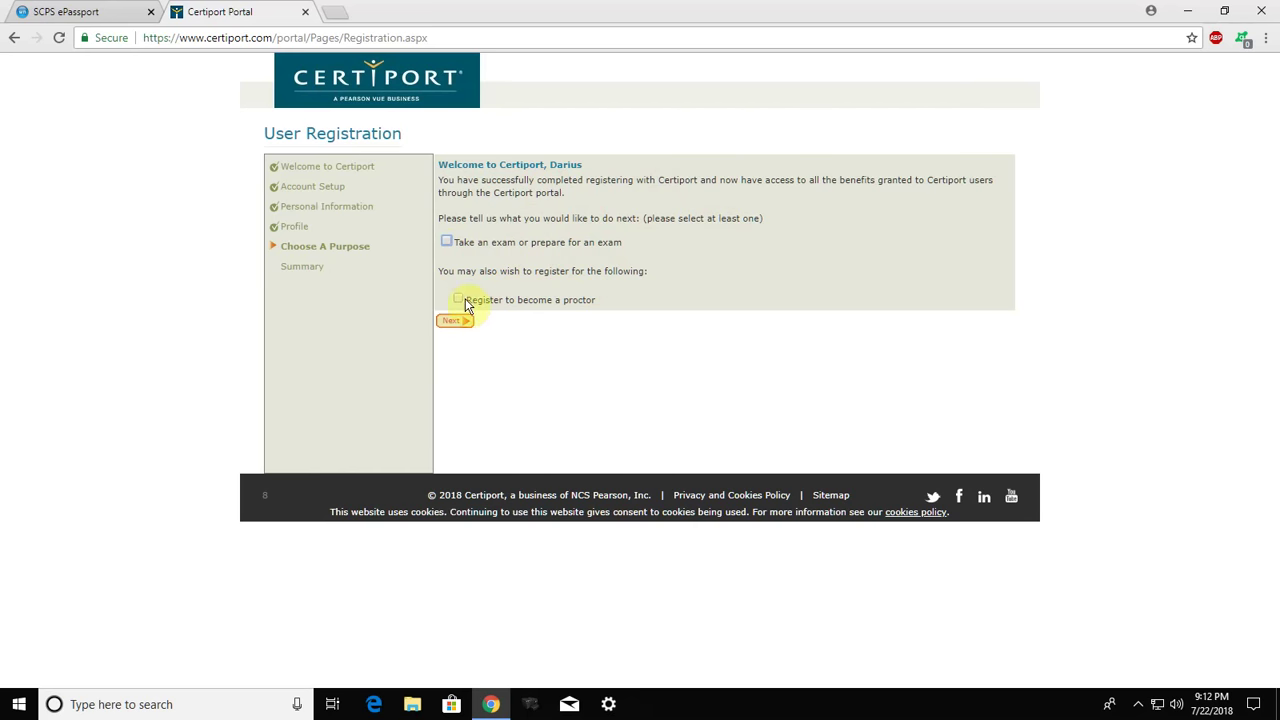
Select 'Take an exam or prepare for an exam' as the purpose and continue
click(447, 242)
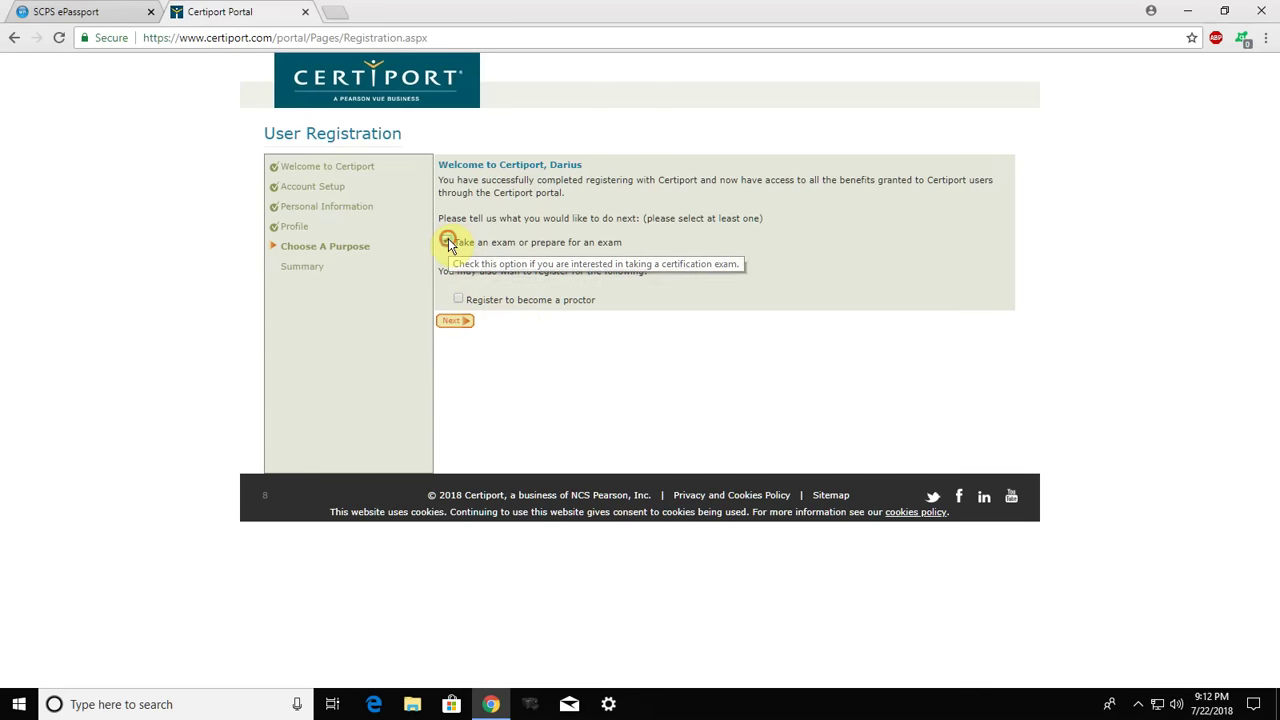
click(452, 323)
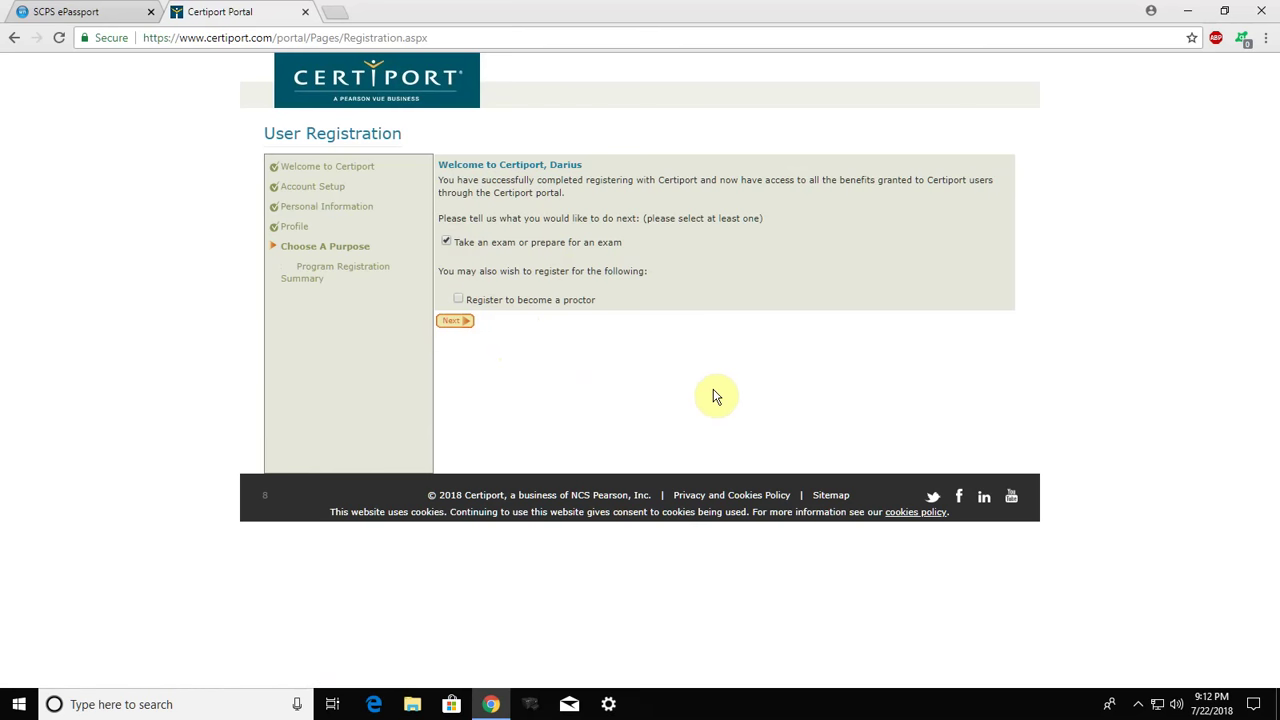
click(455, 323)
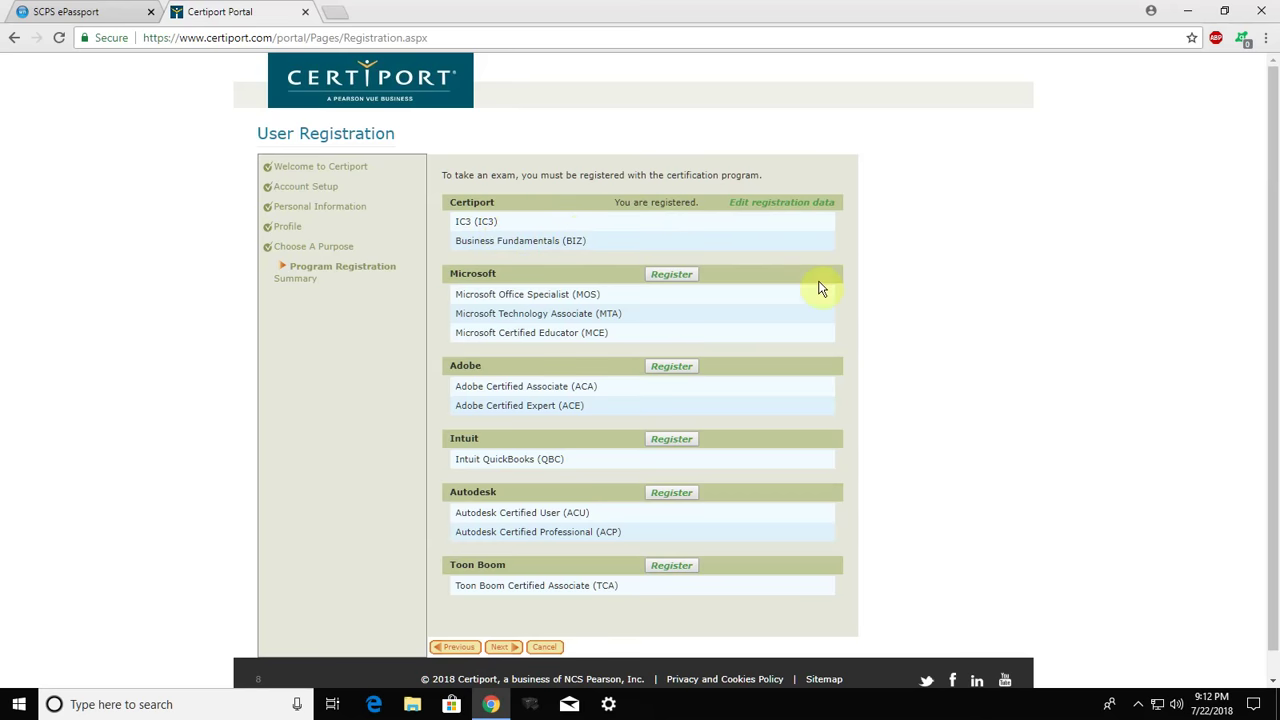
Go past Program Registration to the Summary page and Finish the wizard
scroll(962, 292, down, 1)
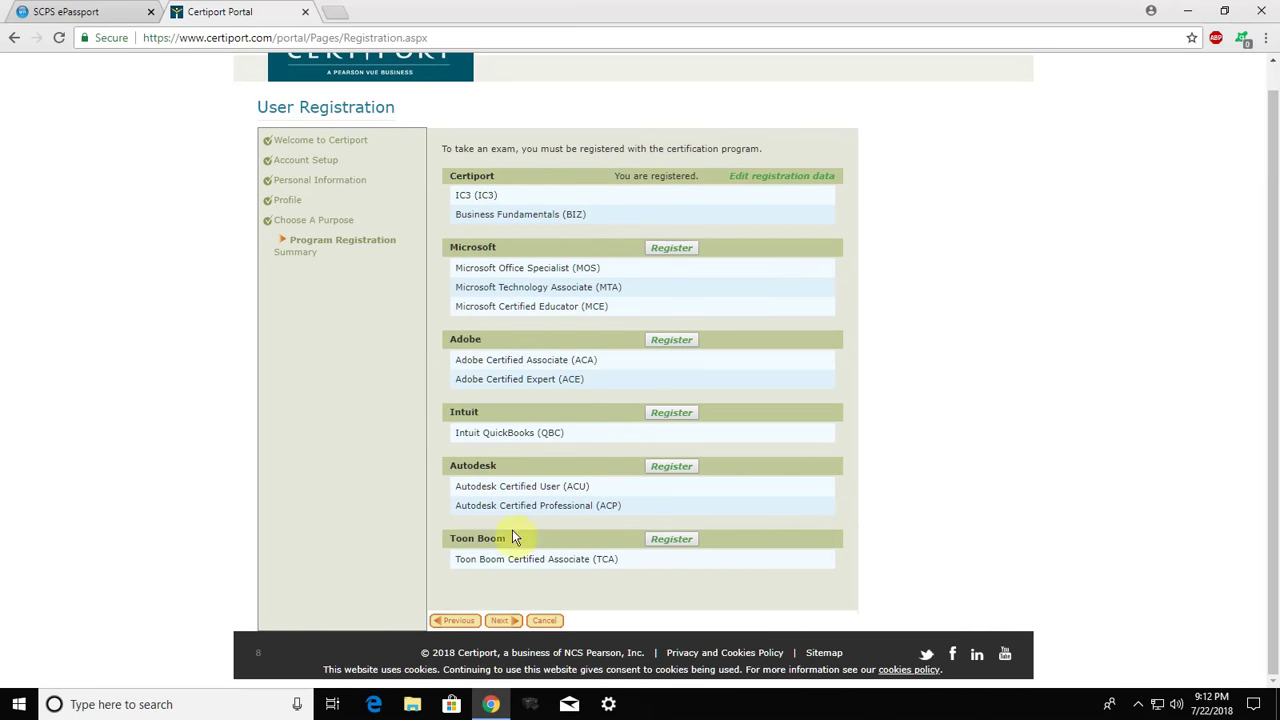
click(500, 621)
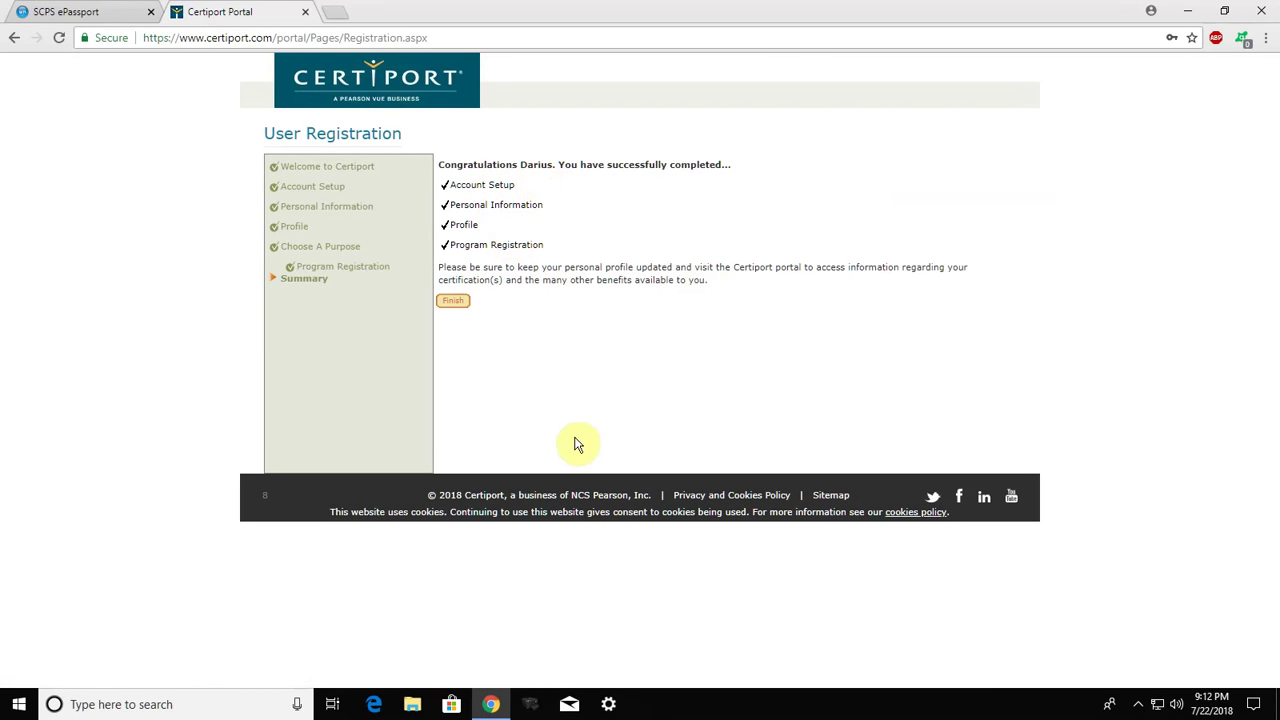
click(455, 303)
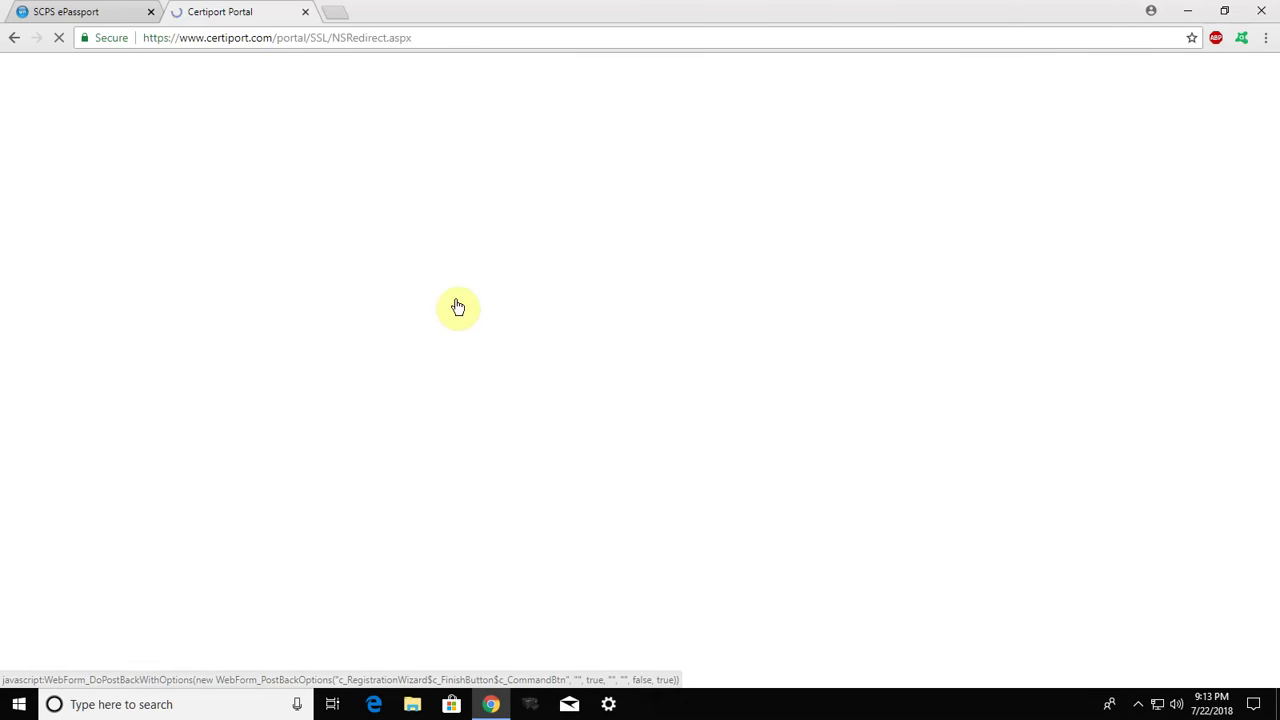